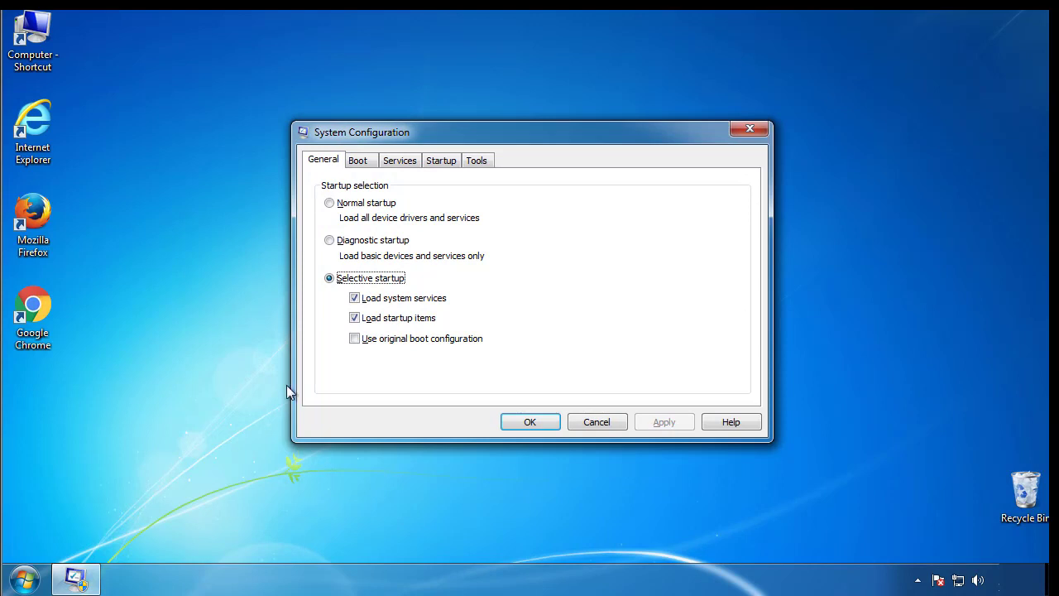
# Enable Safe boot with the Minimal option for Windows 7, restart the computer, and dismiss the help window on the Safe Mode desktop
pyautogui.click(358, 162)
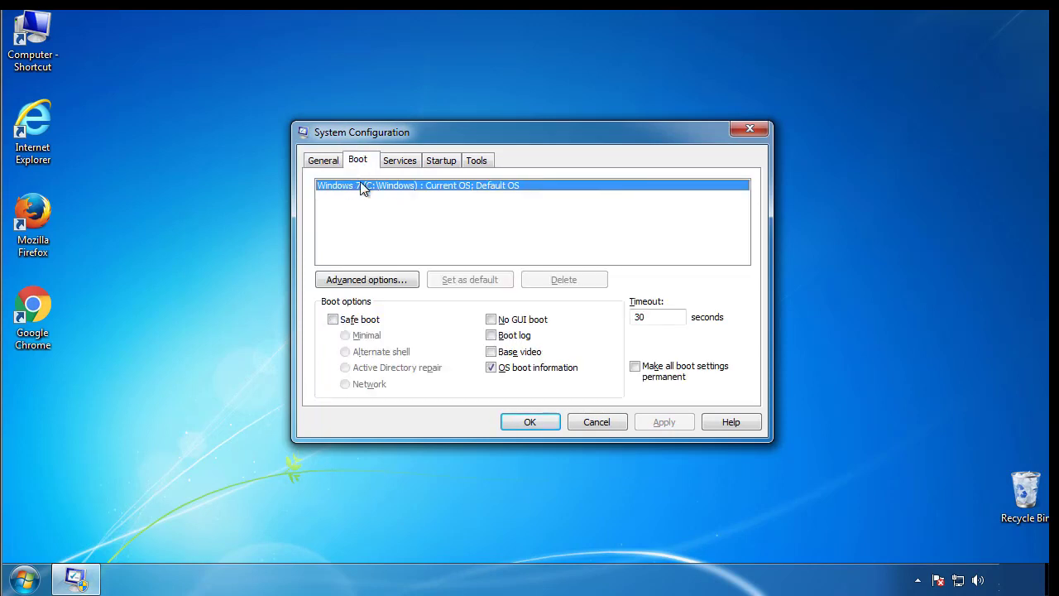
pyautogui.click(333, 320)
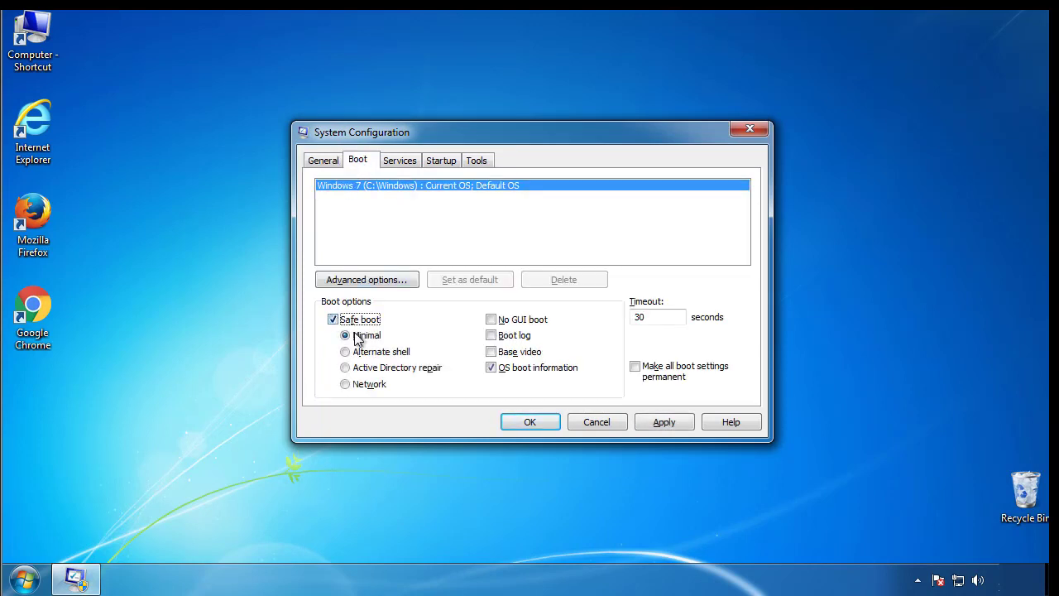
pyautogui.click(536, 422)
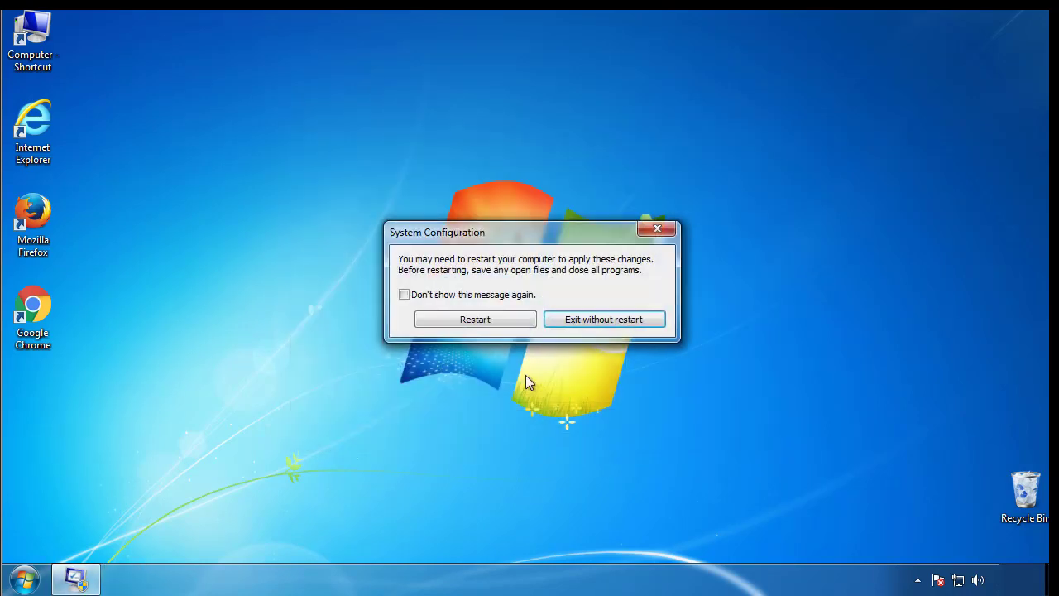
pyautogui.click(476, 321)
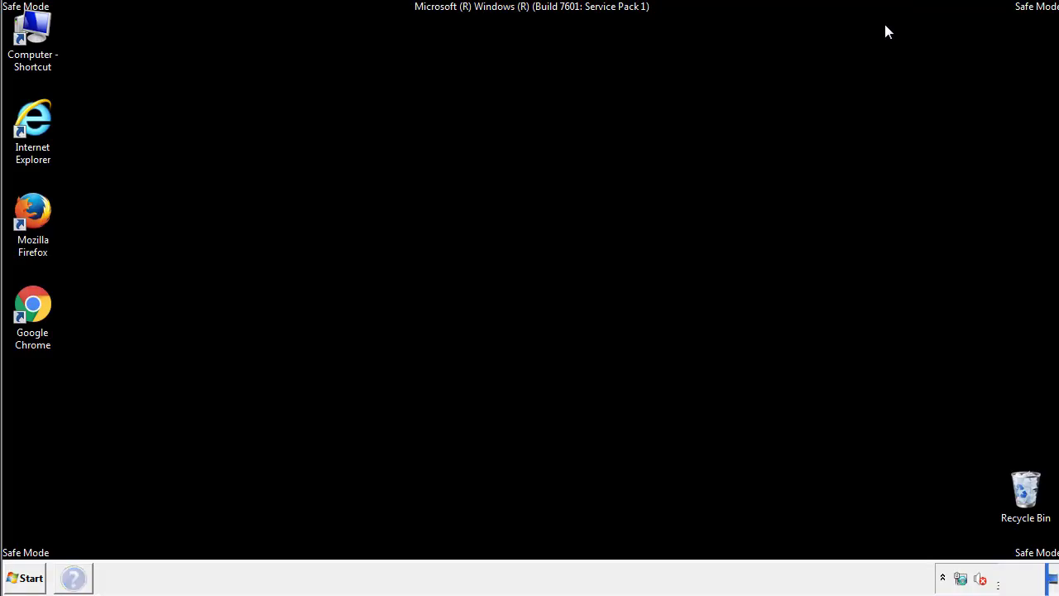
pyautogui.click(887, 26)
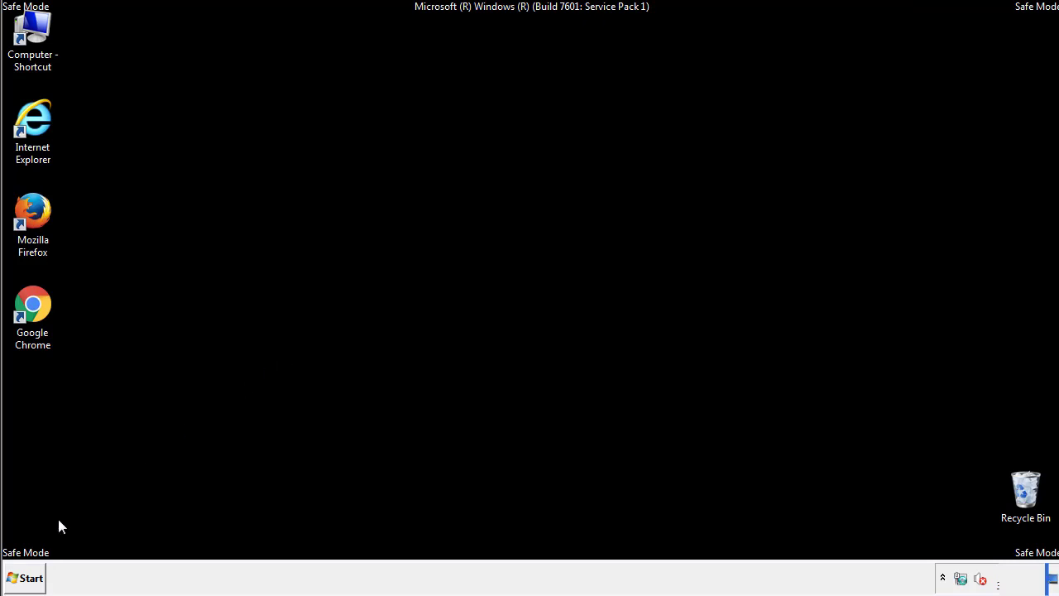
# Make sure Folder Options is set to show hidden files, folders, and drives, confirm it, and close the Control Panel
pyautogui.click(24, 578)
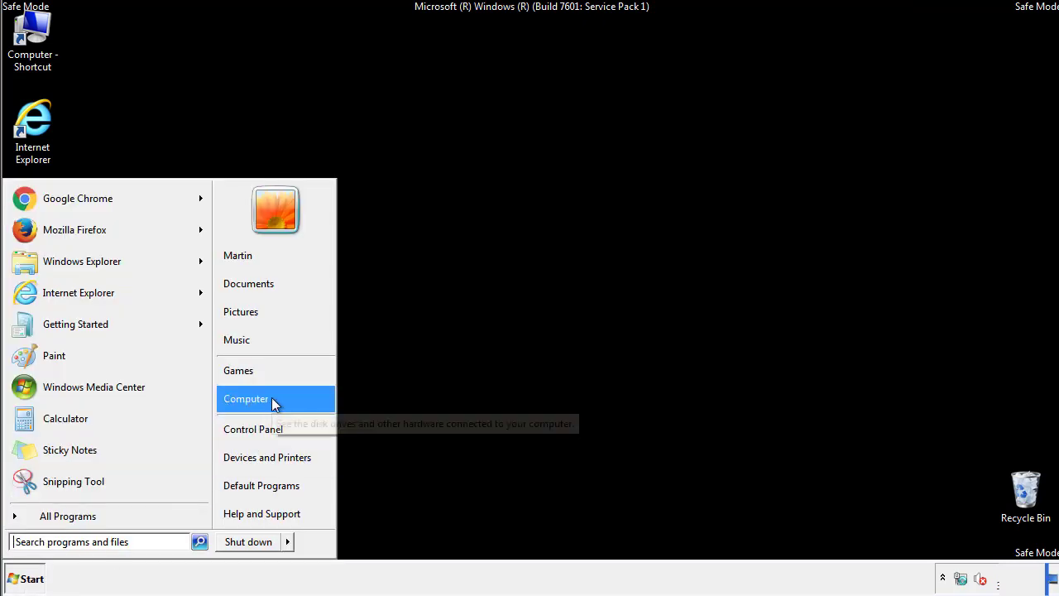
pyautogui.click(263, 426)
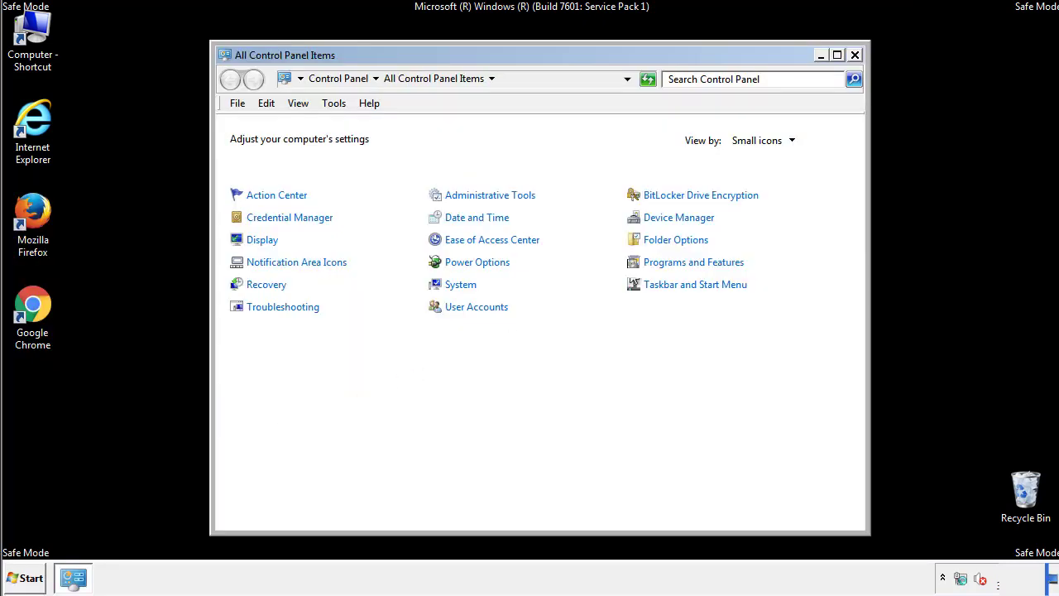
pyautogui.click(678, 239)
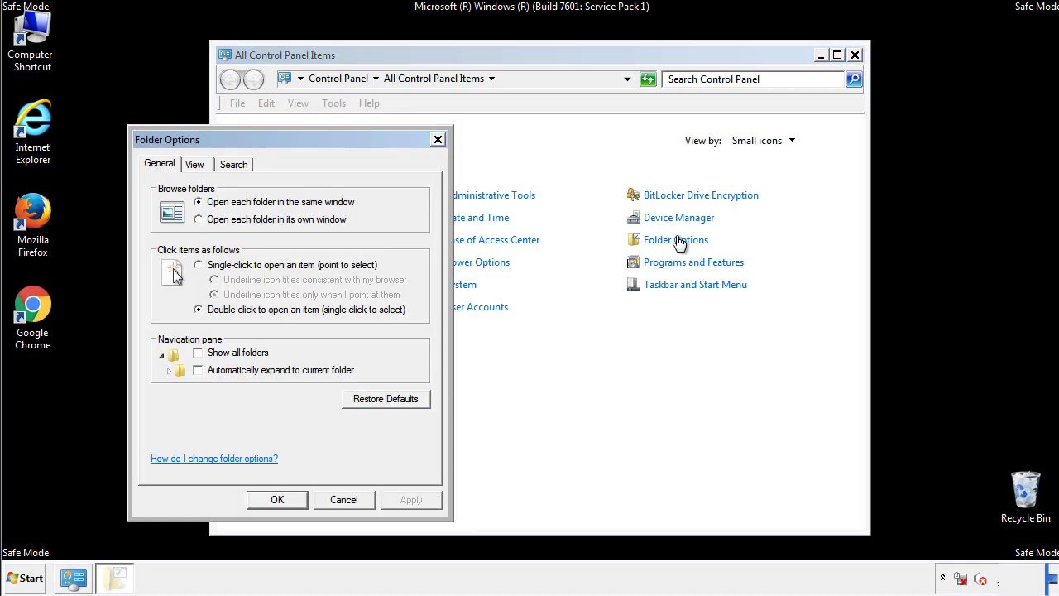
pyautogui.click(195, 164)
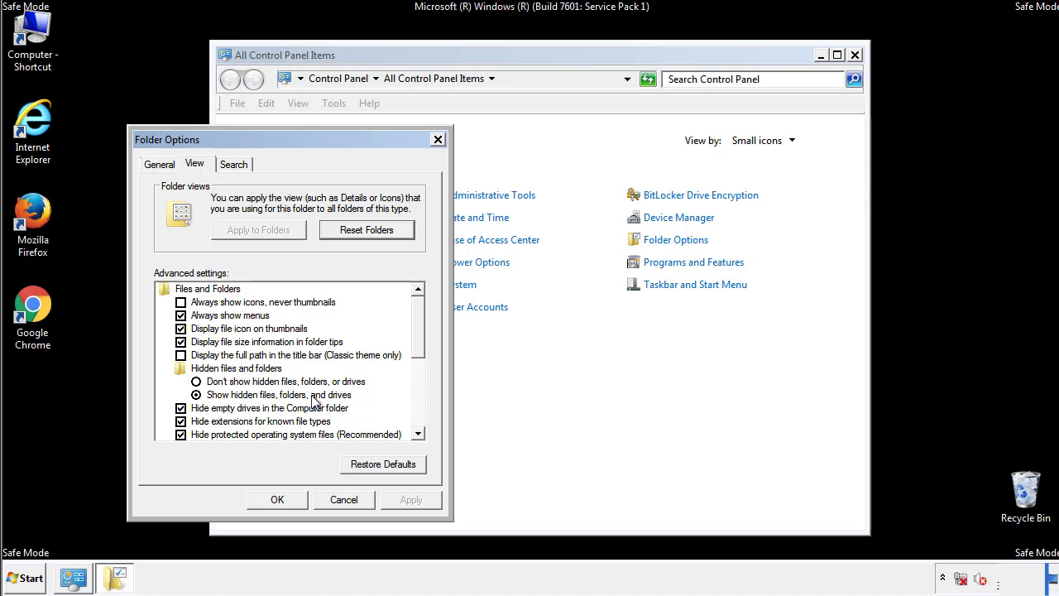
pyautogui.click(278, 499)
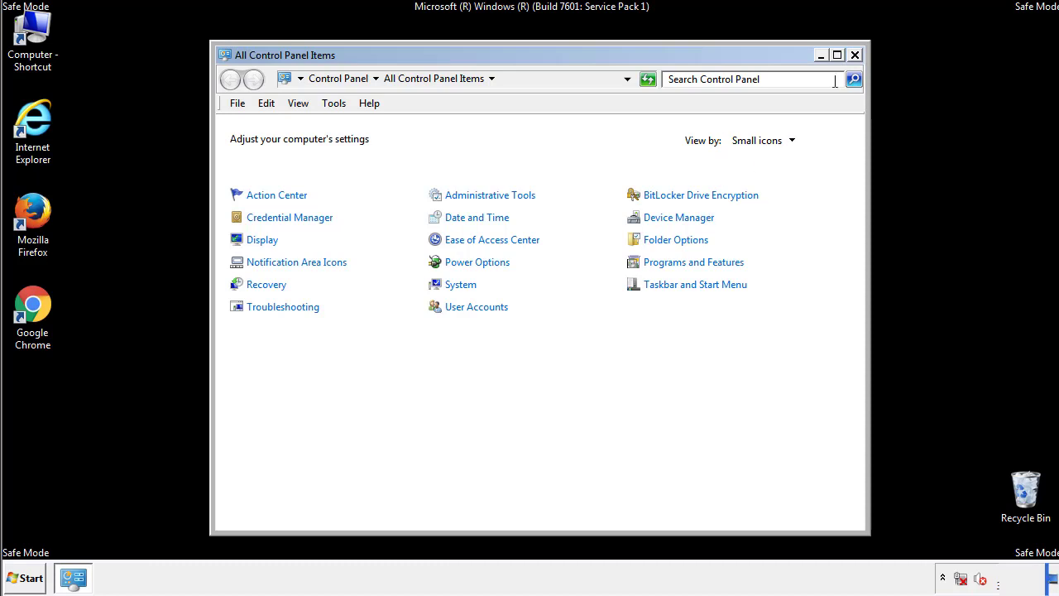
pyautogui.click(856, 56)
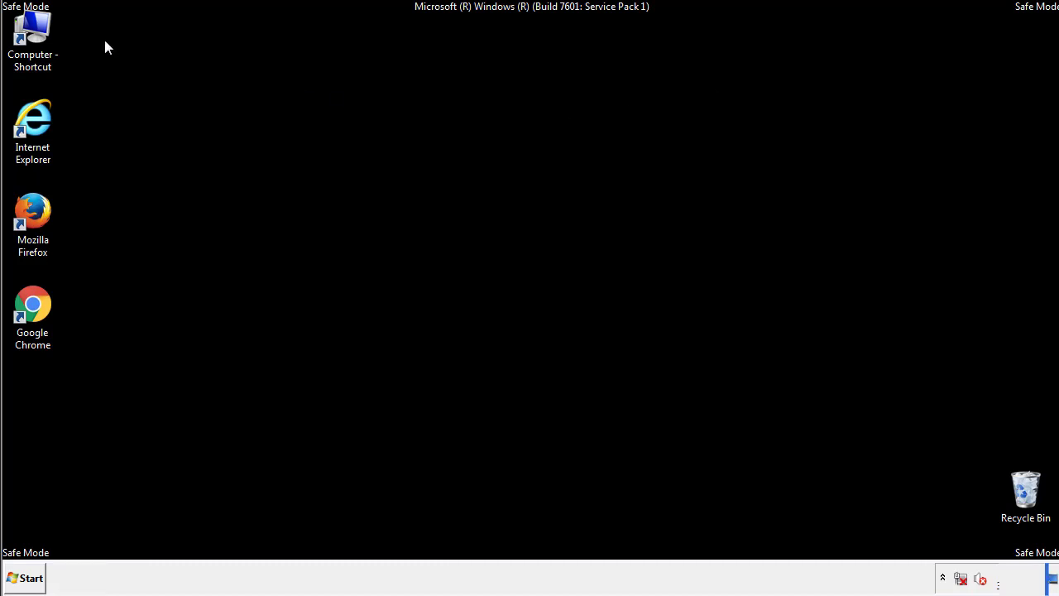
# Browse to the folder C:\Windows\System32\drivers\etc in Windows Explorer
pyautogui.doubleClick(49, 35)
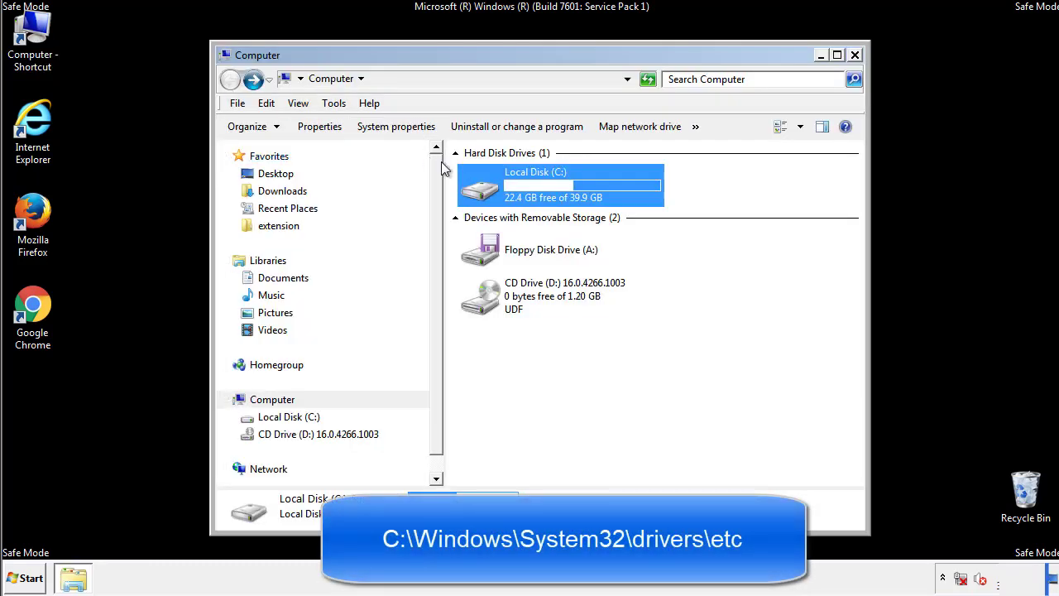
pyautogui.doubleClick(487, 188)
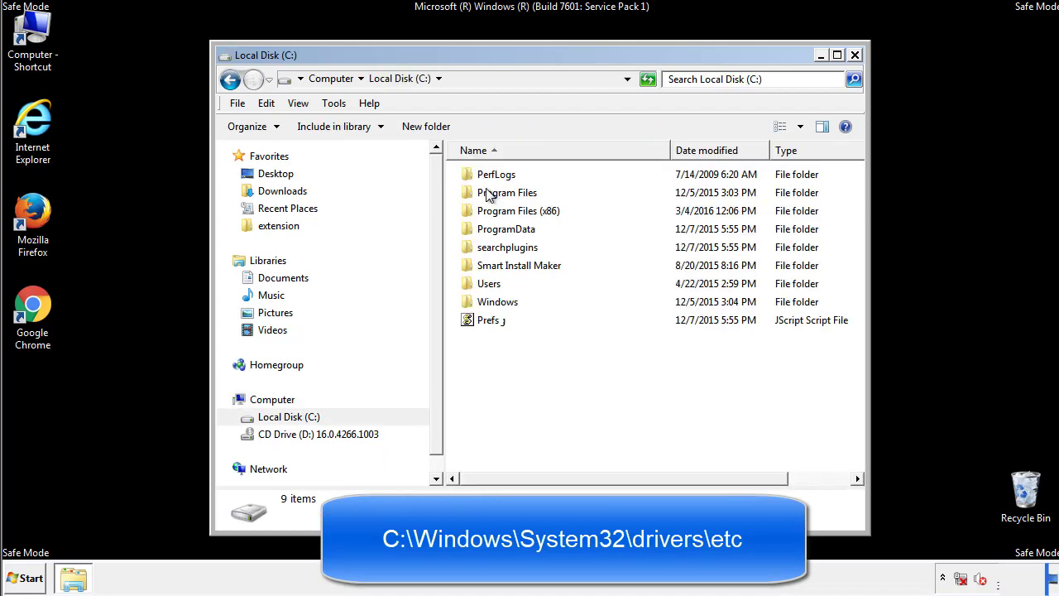
pyautogui.click(484, 304)
pyautogui.doubleClick(484, 305)
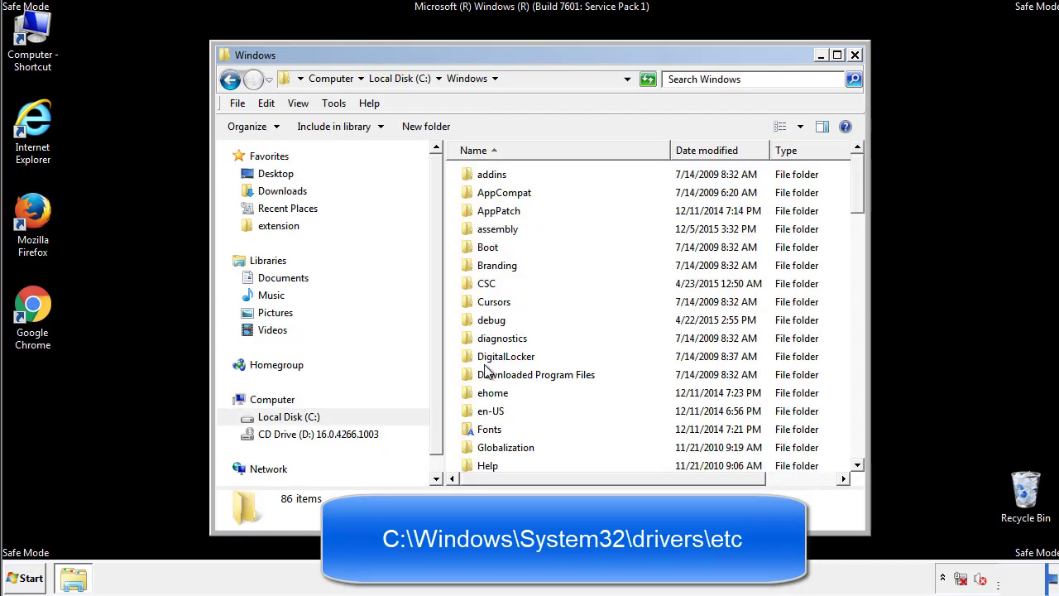
pyautogui.scroll(-4, 486, 374)
pyautogui.scroll(-5, 488, 377)
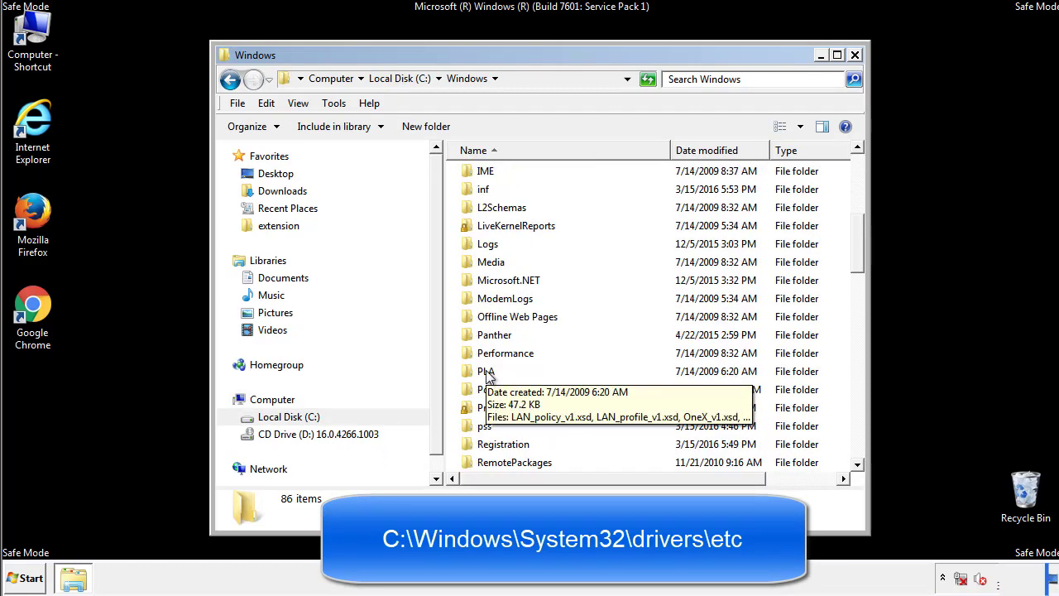
pyautogui.scroll(-2, 488, 376)
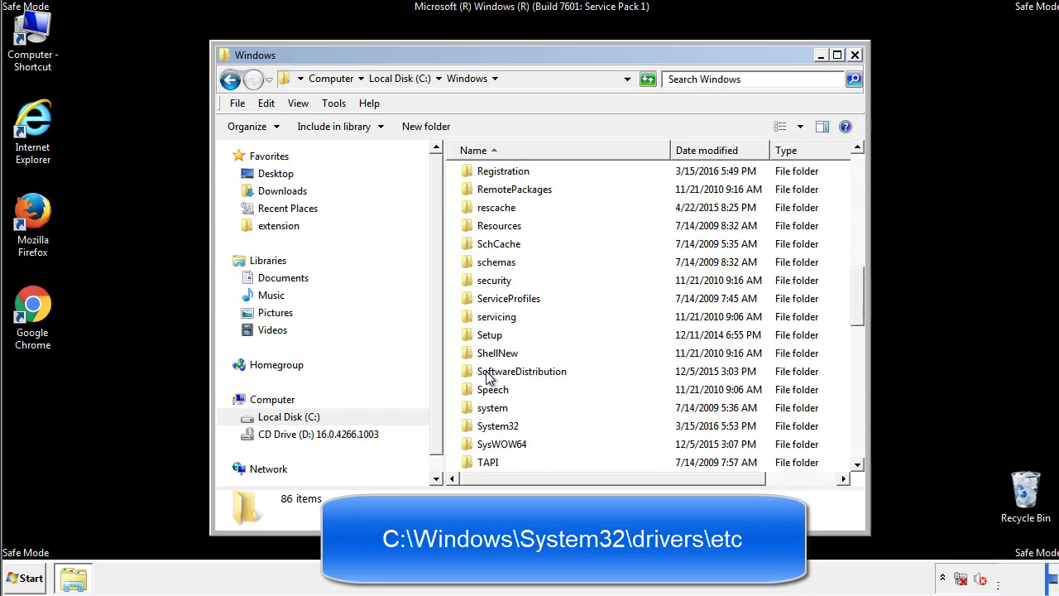
pyautogui.doubleClick(499, 425)
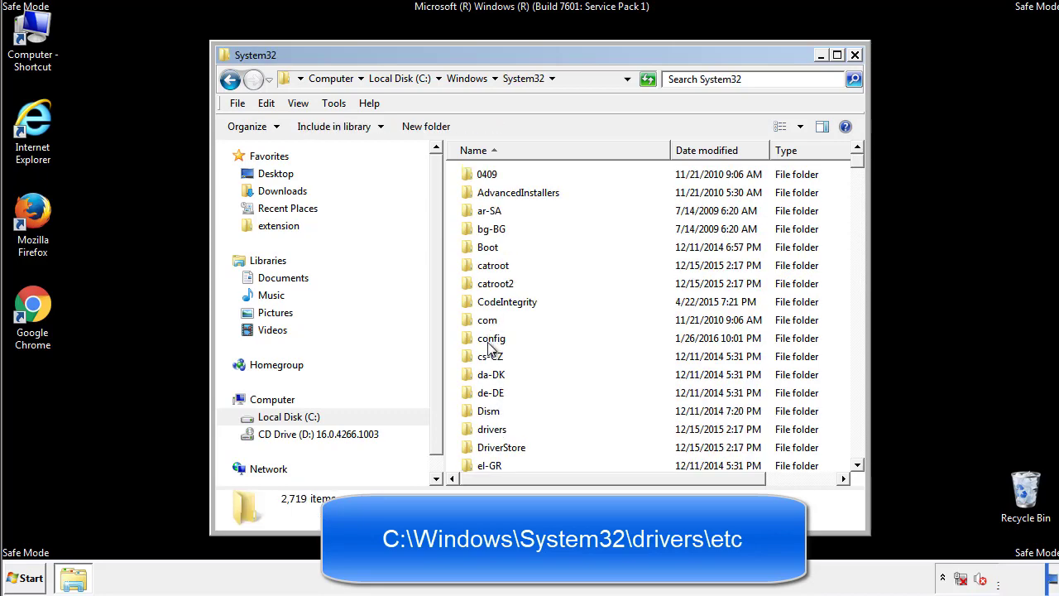
pyautogui.click(492, 436)
pyautogui.doubleClick(491, 435)
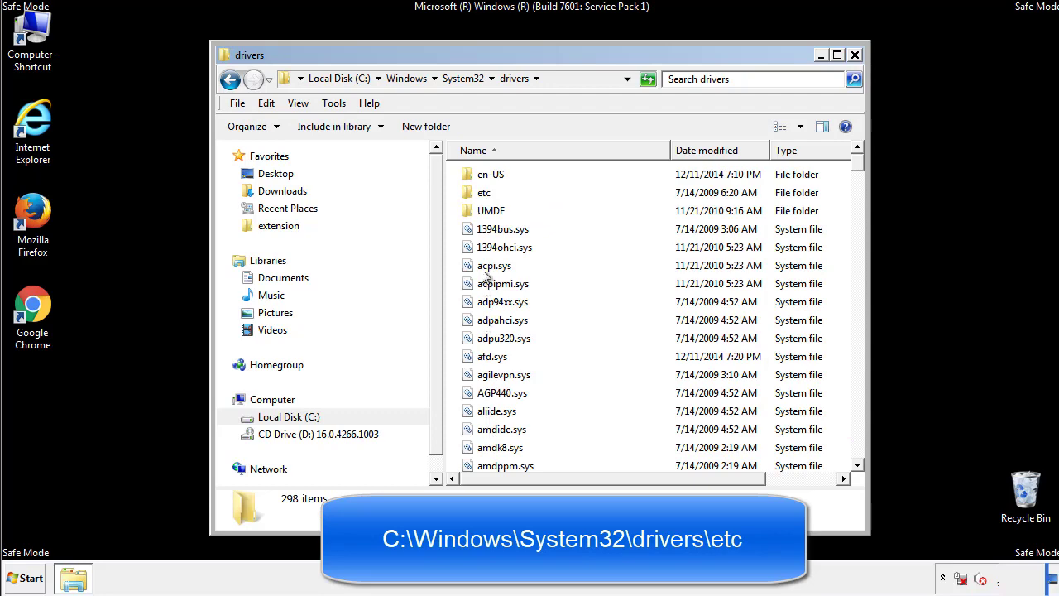
pyautogui.doubleClick(478, 194)
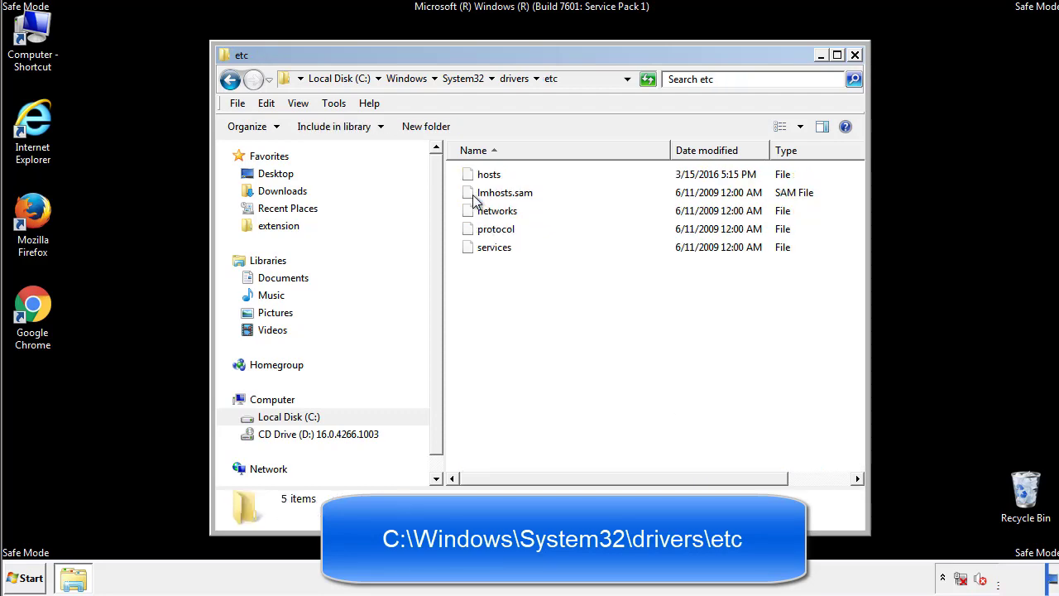
# Open the hosts file with Notepad and move its window fully into view
pyautogui.doubleClick(479, 176)
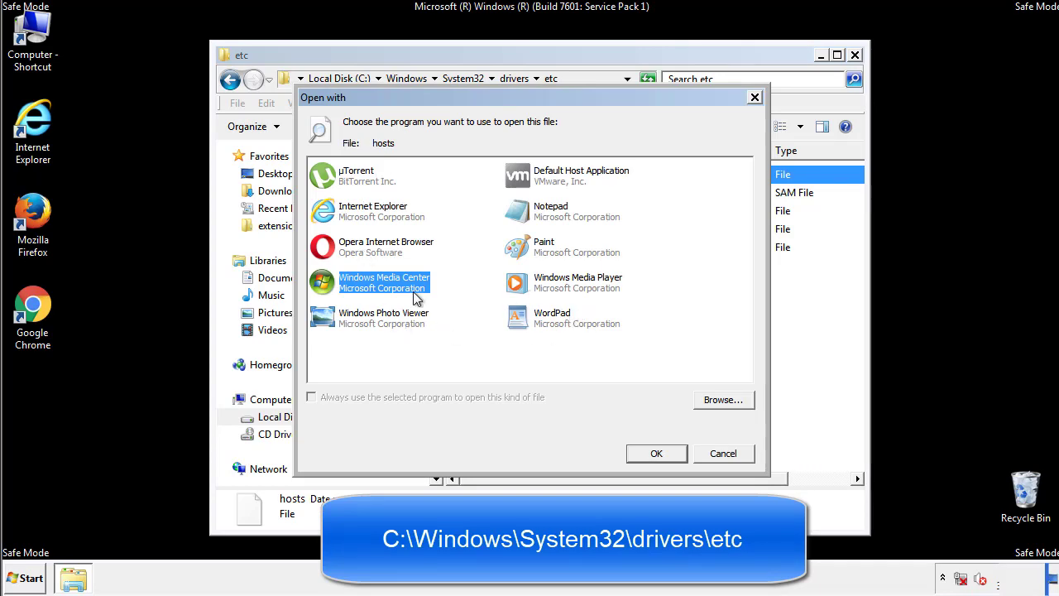
pyautogui.click(536, 215)
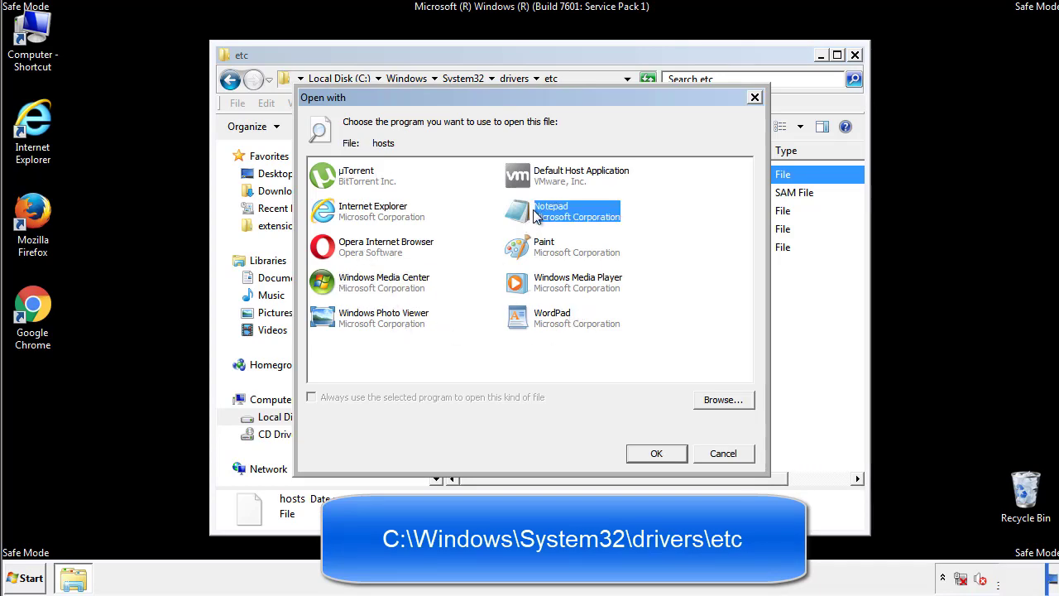
pyautogui.click(652, 451)
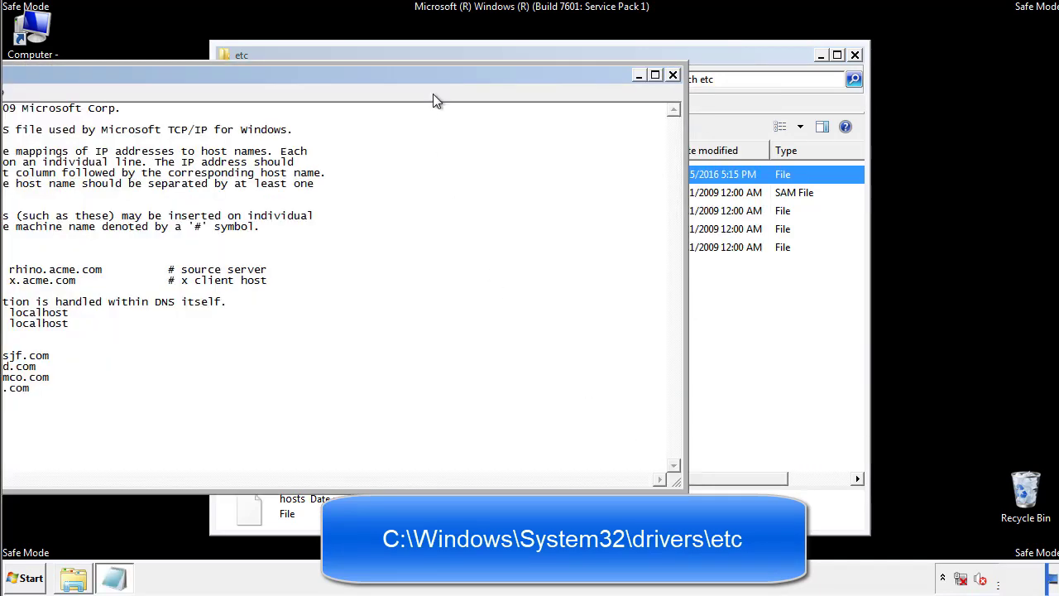
pyautogui.moveTo(432, 76); pyautogui.dragTo(673, 90)
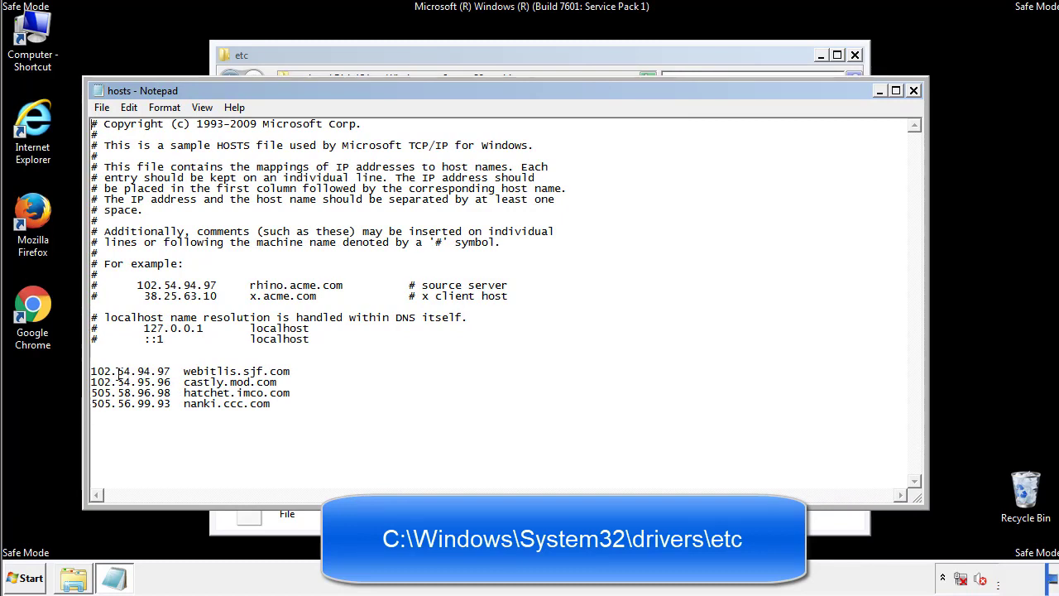
# Delete the four IP address entries below the localhost comments in the hosts file, save it, and close Notepad and the etc folder
pyautogui.hotkey('shift', 'Up')
pyautogui.hotkey('shift', 'Up')
pyautogui.hotkey('shift', 'Up')
pyautogui.hotkey('shift', 'Up')
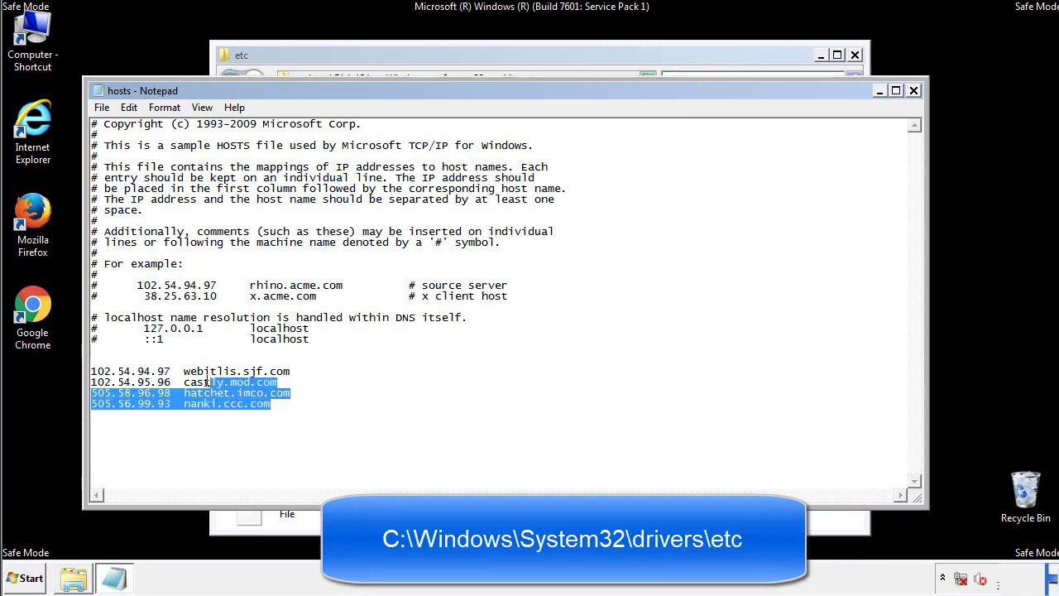
pyautogui.press('Delete')
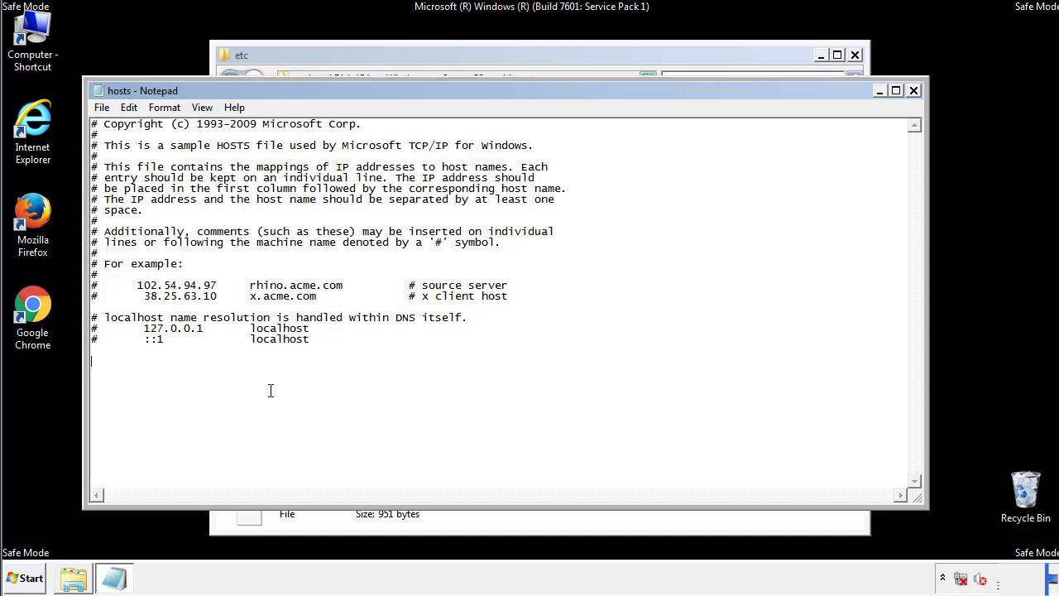
pyautogui.click(914, 92)
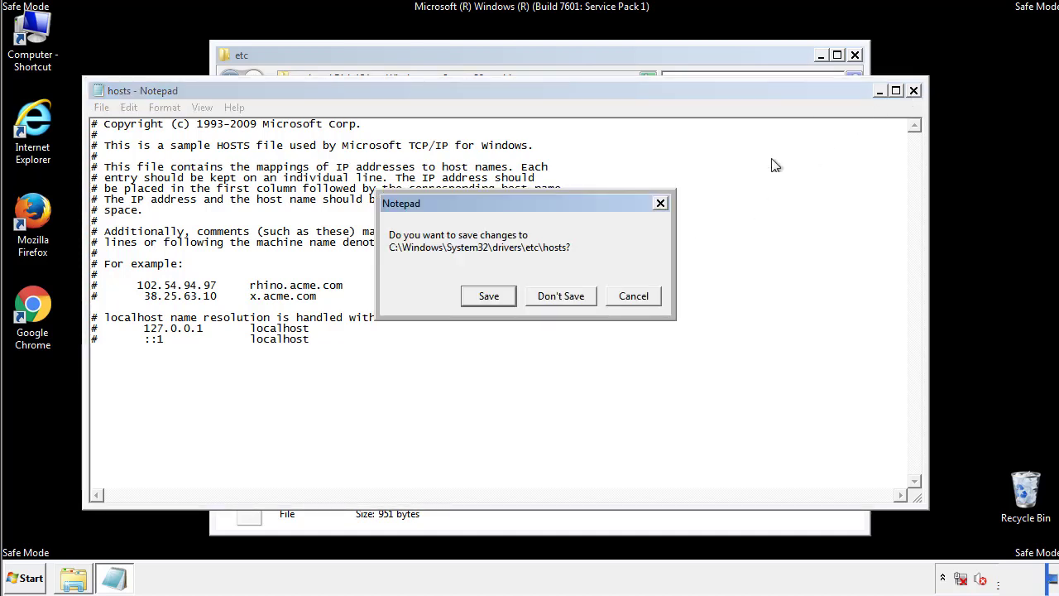
pyautogui.click(469, 303)
pyautogui.click(465, 303)
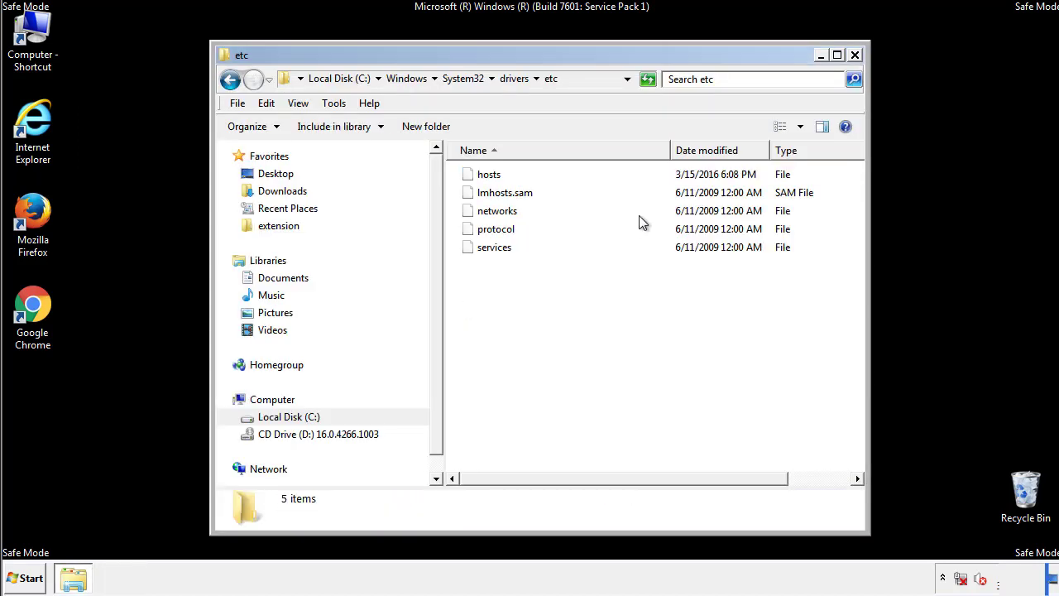
pyautogui.click(853, 56)
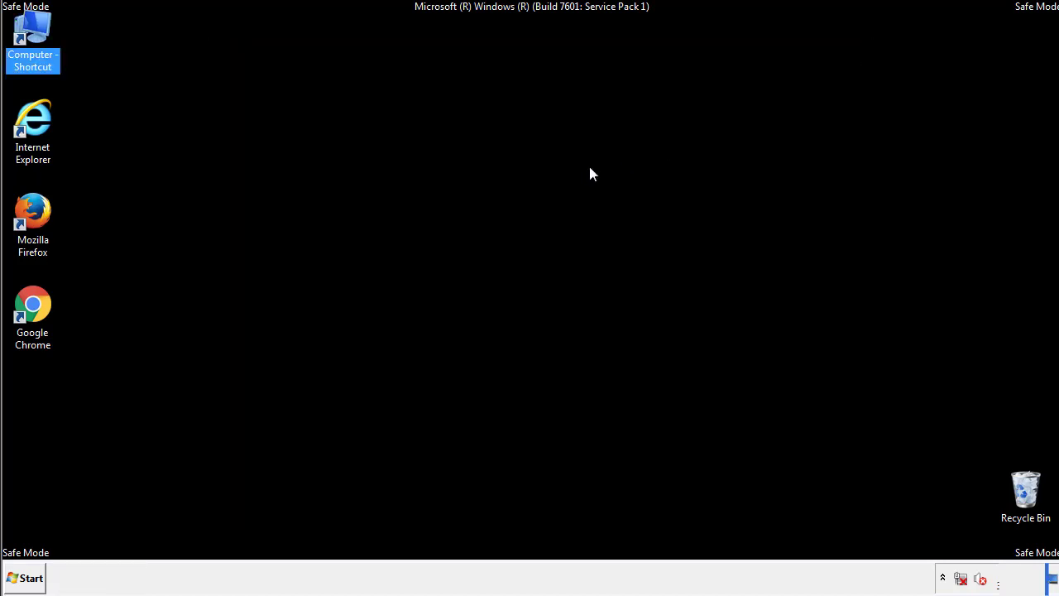
# Open the current user's Startup program folder in Windows Explorer
pyautogui.click(30, 573)
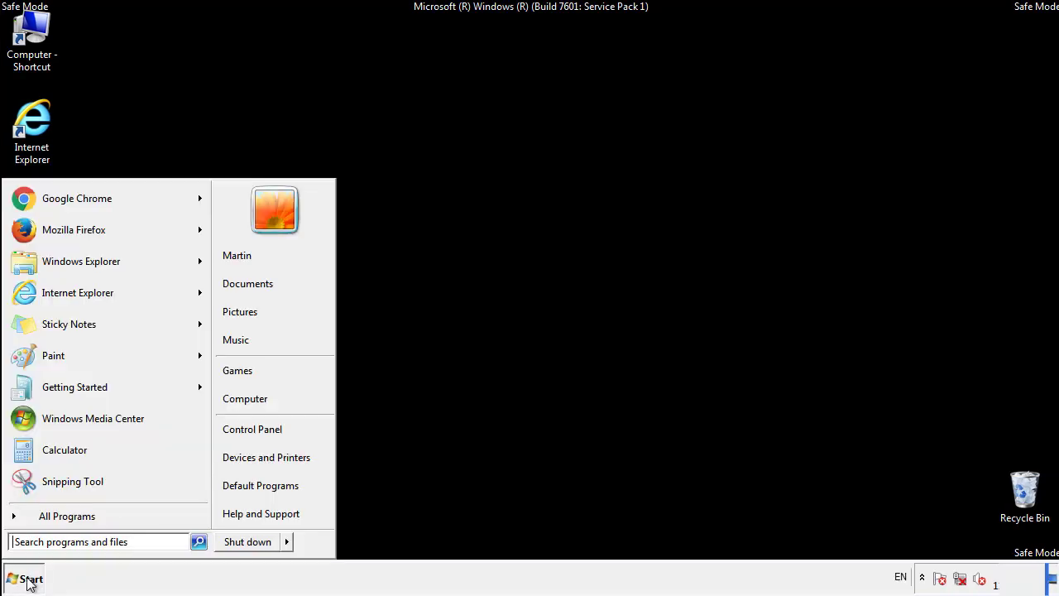
pyautogui.click(47, 518)
pyautogui.rightClick(40, 458)
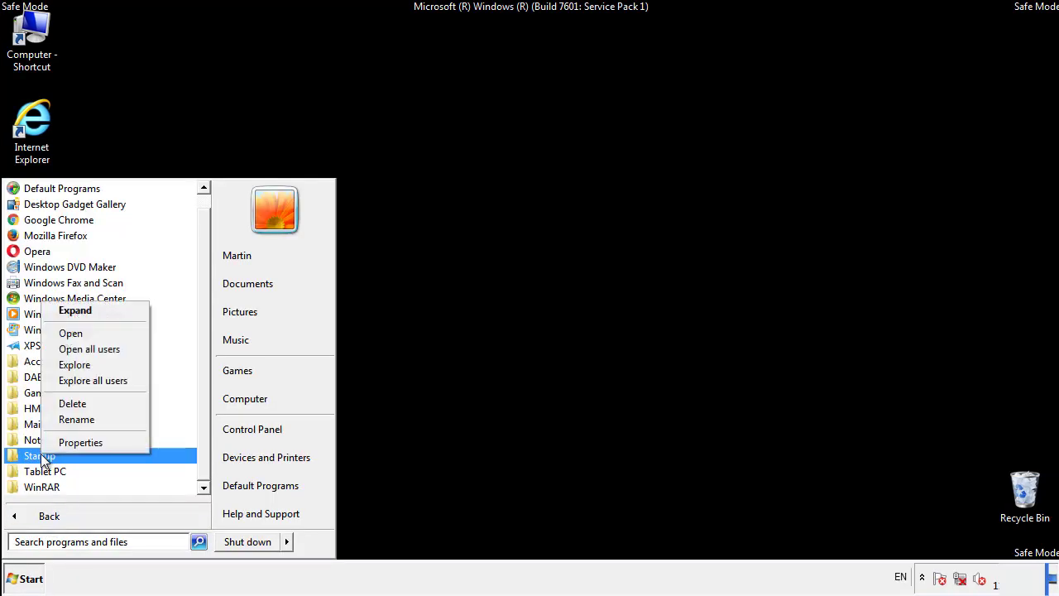
pyautogui.click(81, 333)
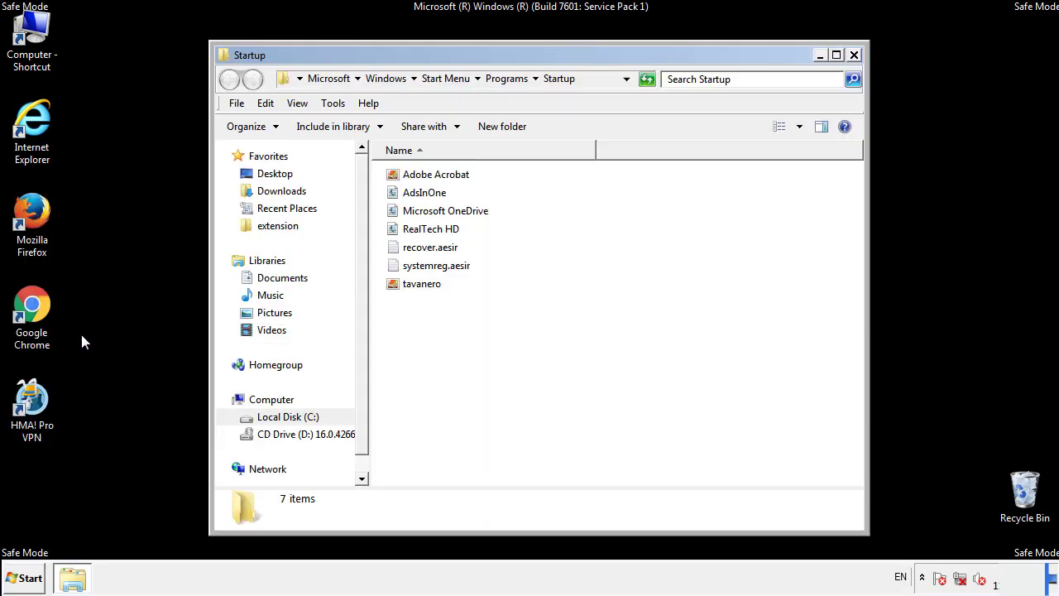
# Delete AdsInOne, recover.aesir, systemreg.aesir and tavanero from the Startup folder
pyautogui.click(431, 198)
pyautogui.keyDown('ctrl'); pyautogui.click(439, 247); pyautogui.keyUp('ctrl')
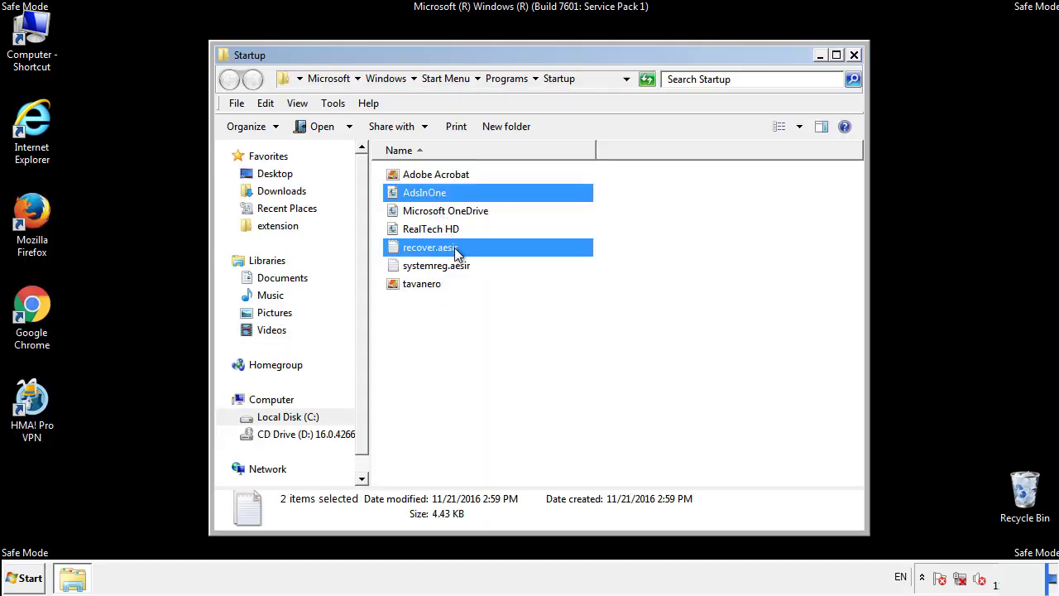
pyautogui.keyDown('ctrl'); pyautogui.click(433, 267); pyautogui.keyUp('ctrl')
pyautogui.keyDown('ctrl'); pyautogui.click(422, 284); pyautogui.keyUp('ctrl')
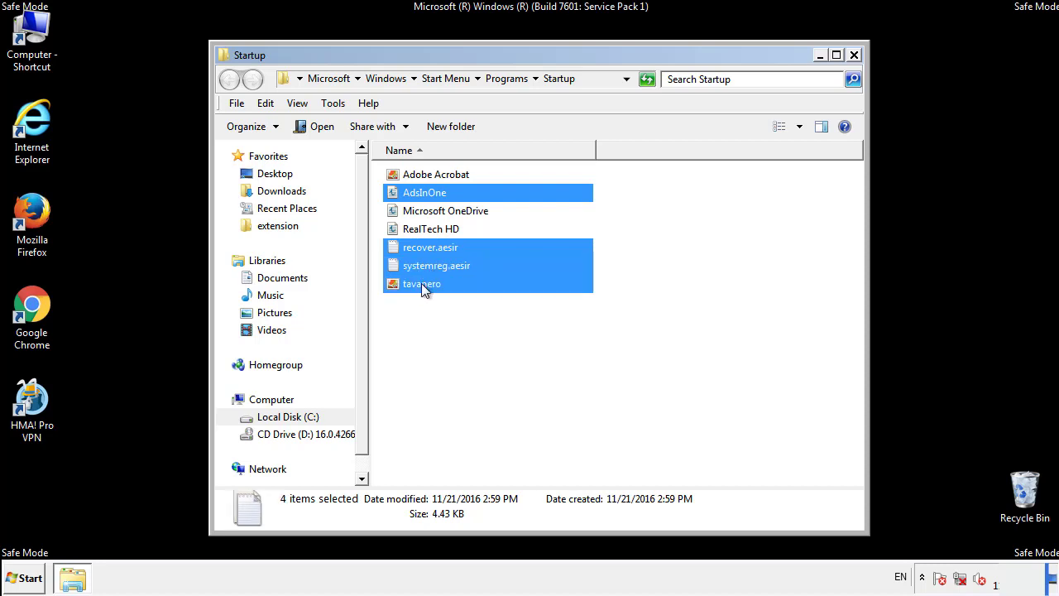
pyautogui.rightClick(419, 285)
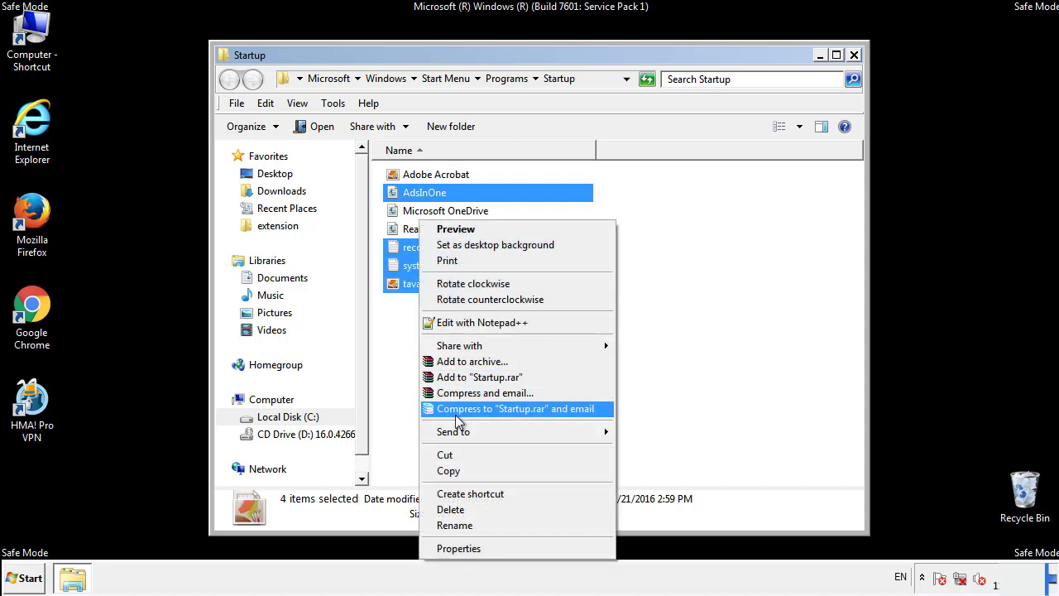
pyautogui.click(447, 508)
pyautogui.click(587, 302)
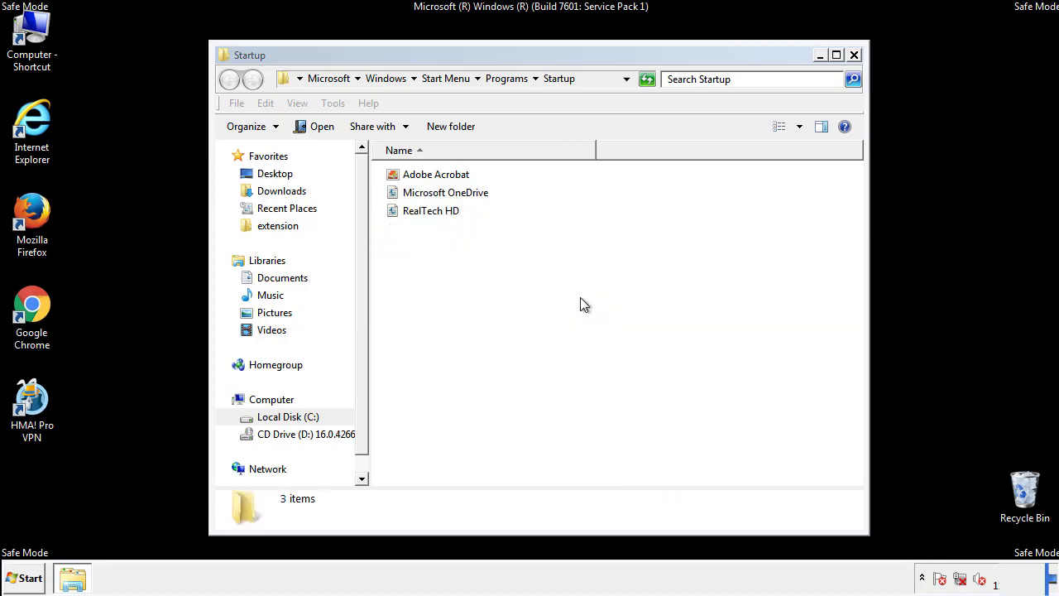
# Close the Startup folder and launch the Registry Editor by searching for regedit
pyautogui.click(855, 56)
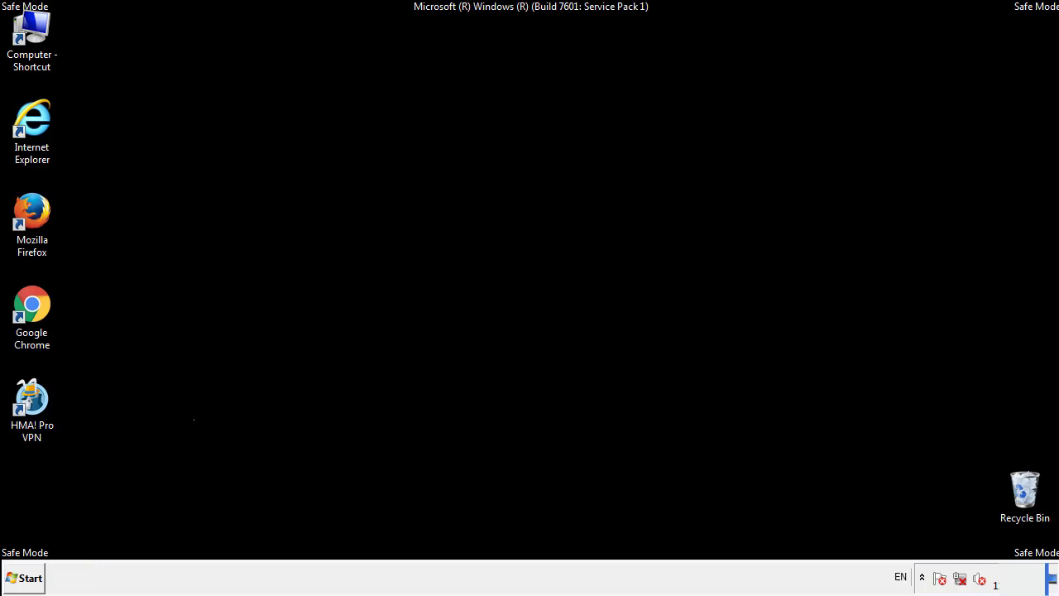
pyautogui.click(26, 582)
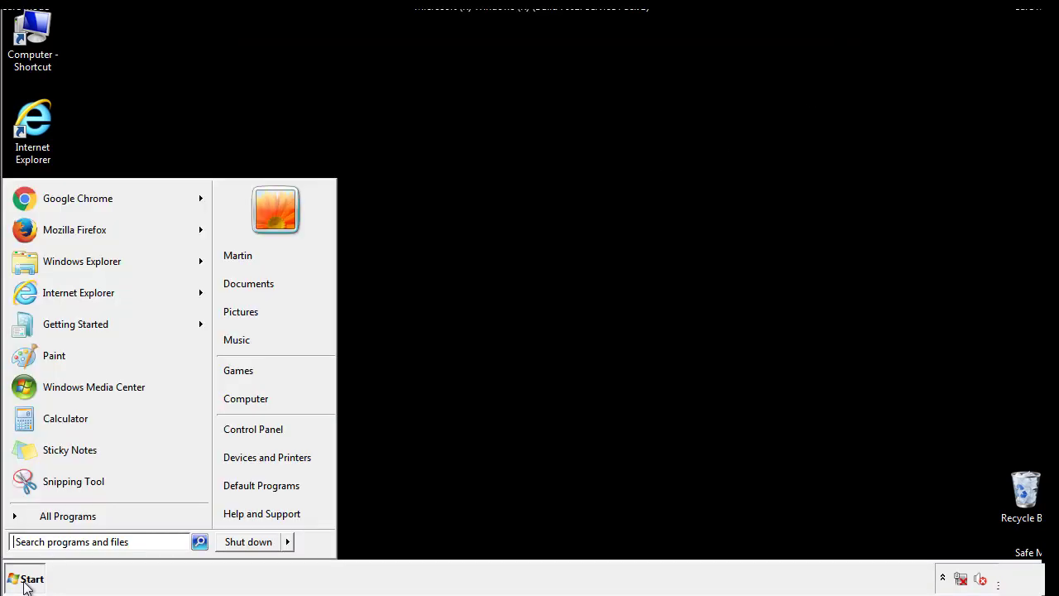
pyautogui.click(76, 543)
pyautogui.write('regedit')
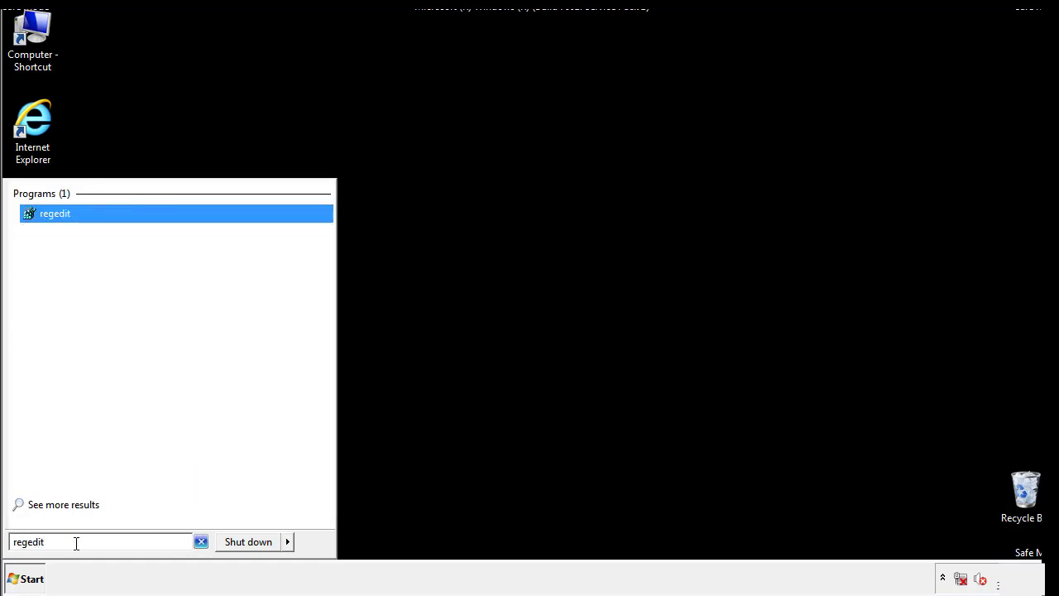
pyautogui.press('Return')
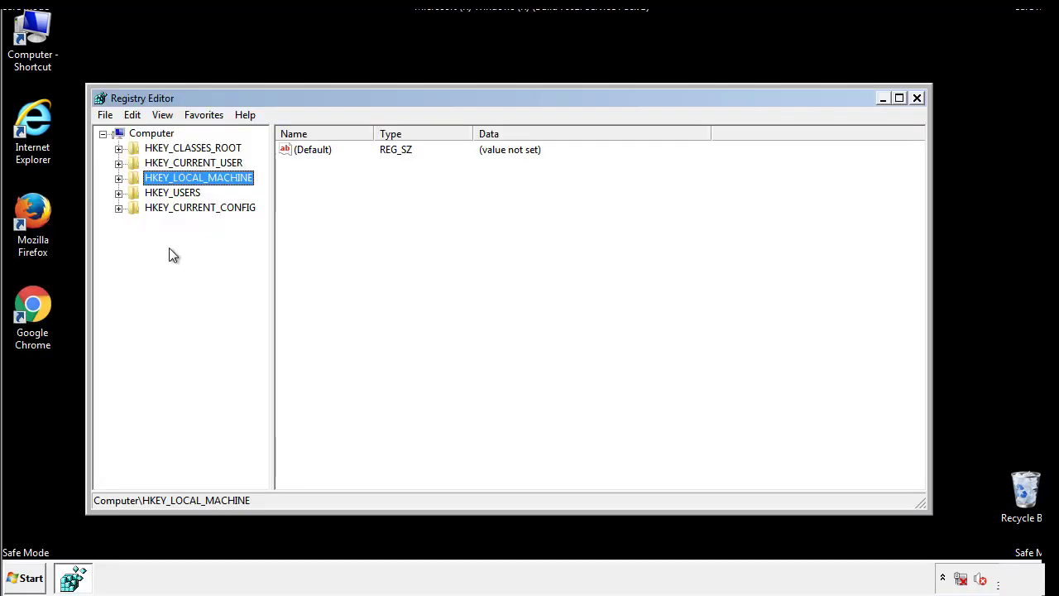
# Open the Run key at HKEY_LOCAL_MACHINE\SOFTWARE\Microsoft\Windows\CurrentVersion in the registry tree
pyautogui.click(119, 178)
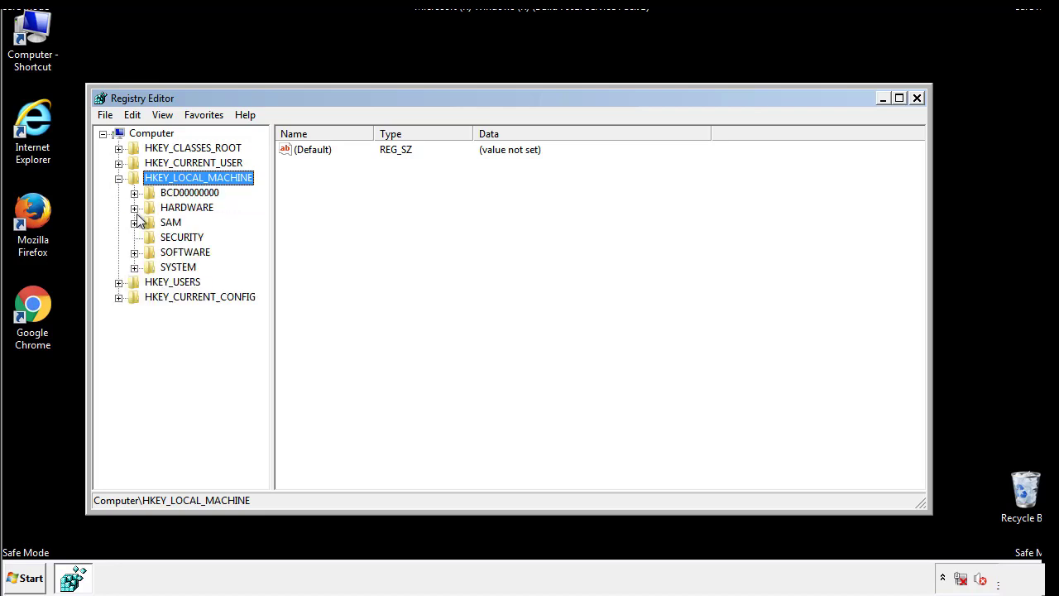
pyautogui.click(134, 253)
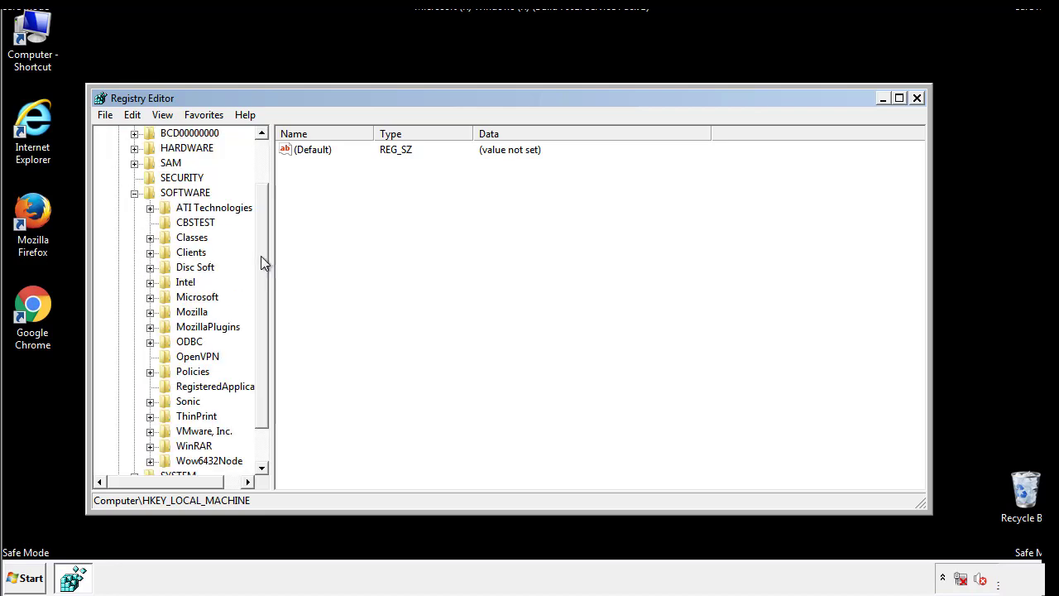
pyautogui.moveTo(261, 244); pyautogui.dragTo(262, 274)
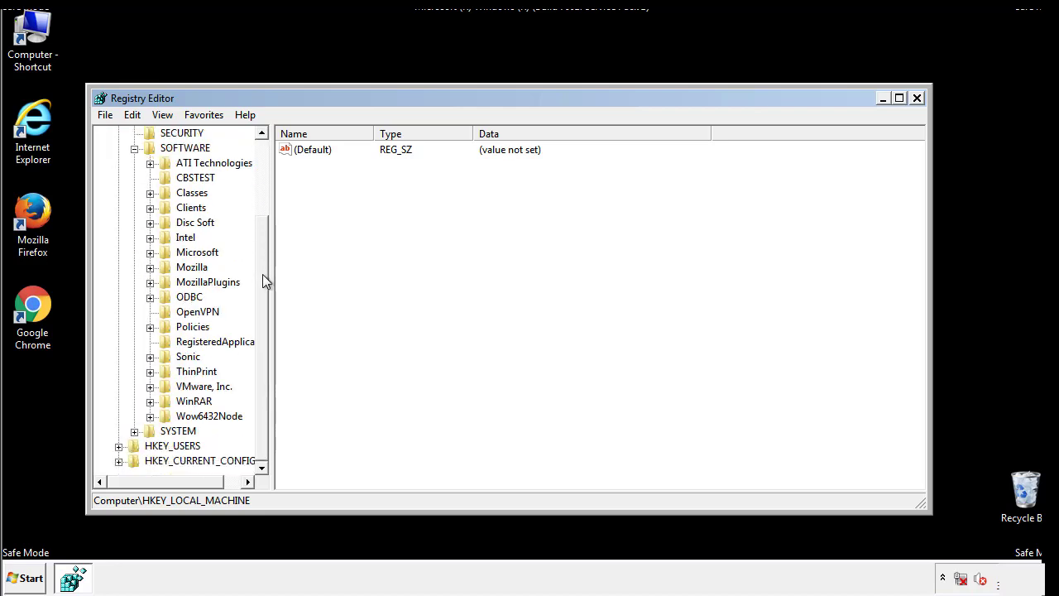
pyautogui.click(150, 253)
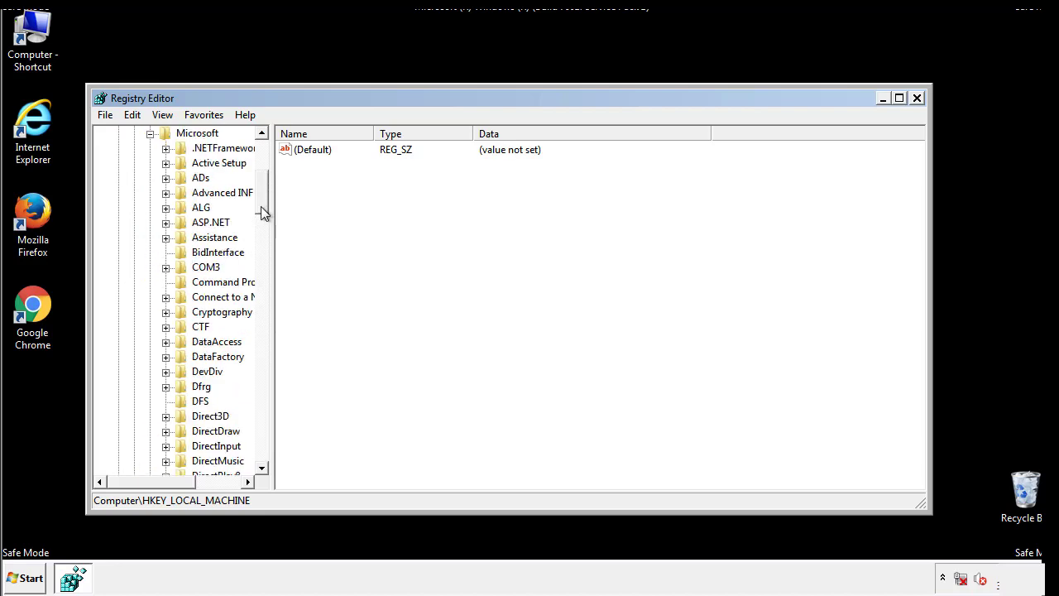
pyautogui.moveTo(261, 208); pyautogui.dragTo(262, 420)
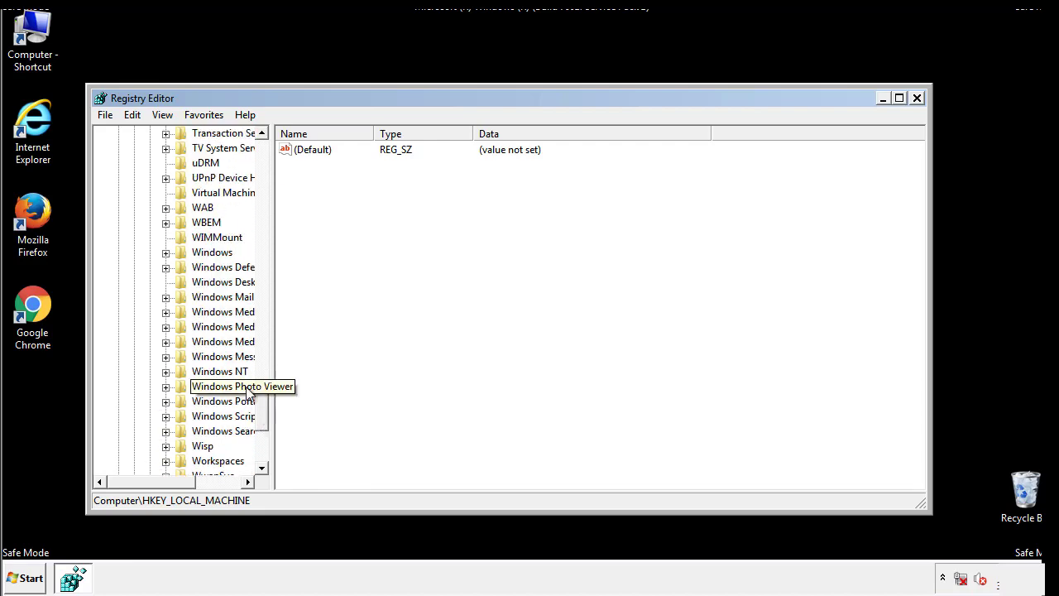
pyautogui.click(167, 253)
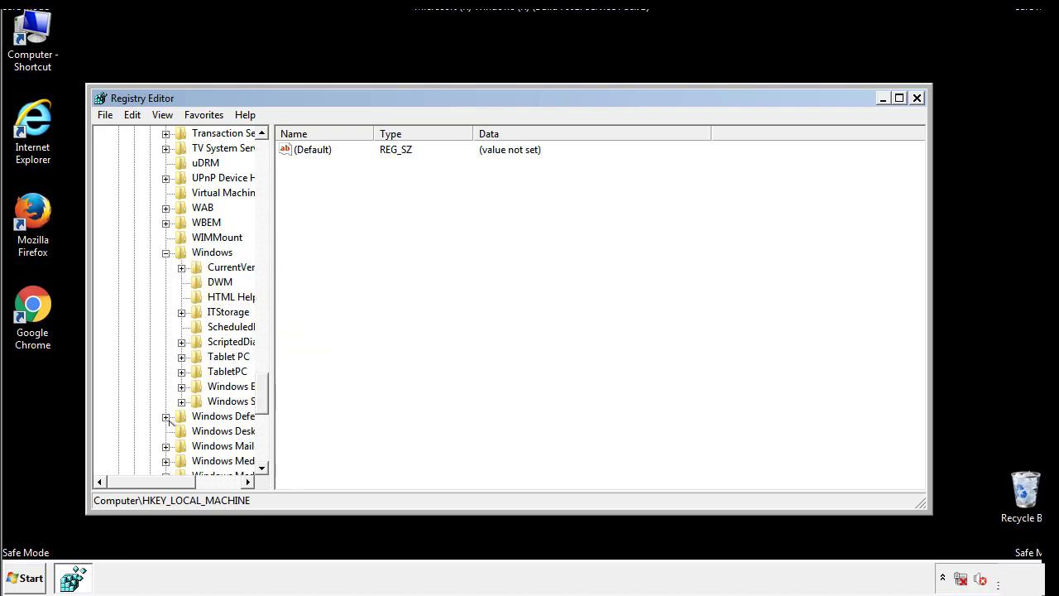
pyautogui.moveTo(145, 481); pyautogui.dragTo(169, 486)
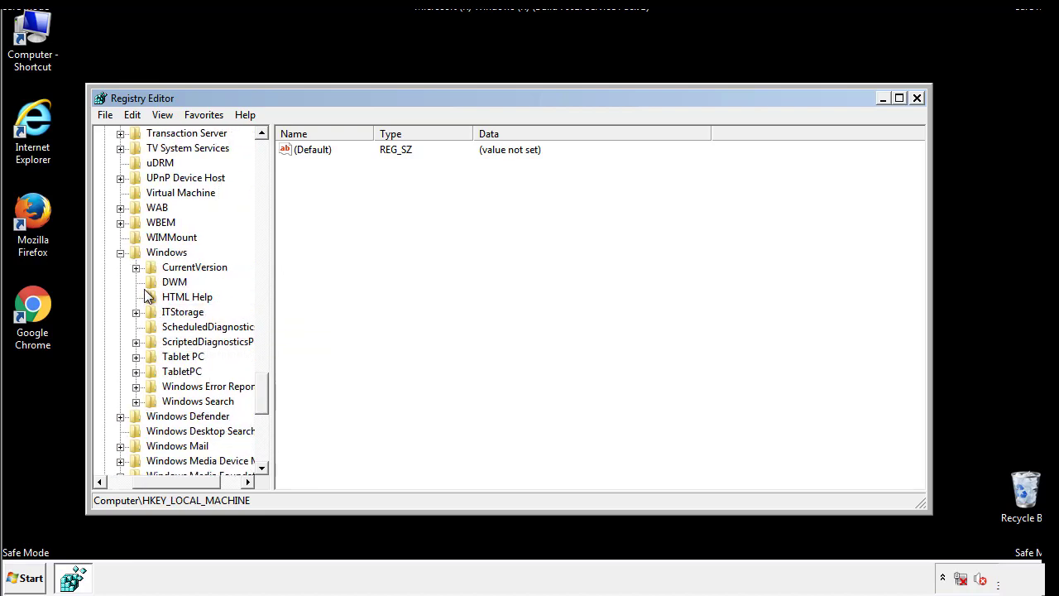
pyautogui.click(137, 267)
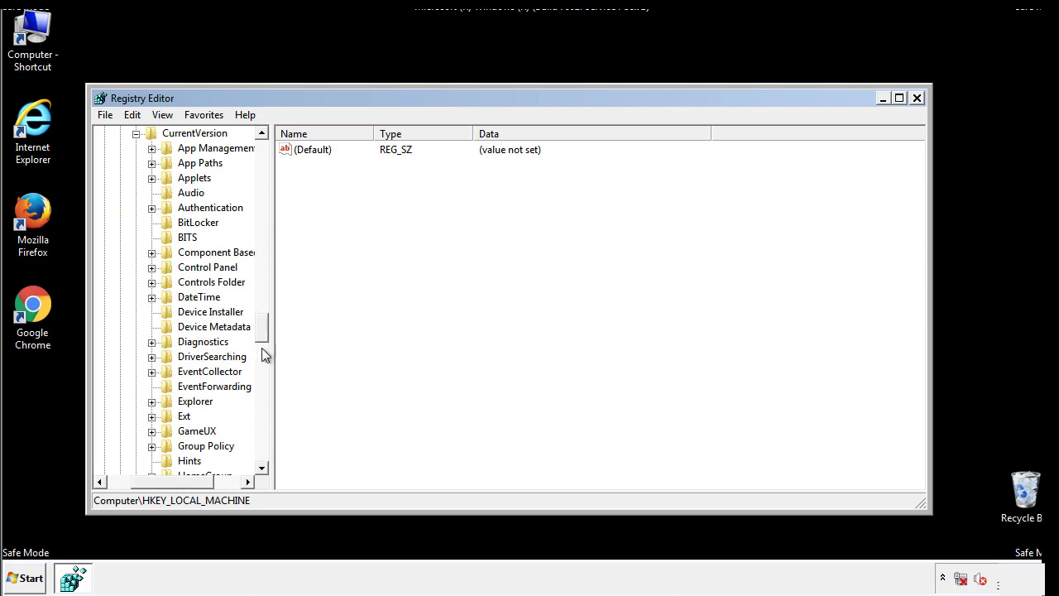
pyautogui.moveTo(265, 331); pyautogui.dragTo(263, 383)
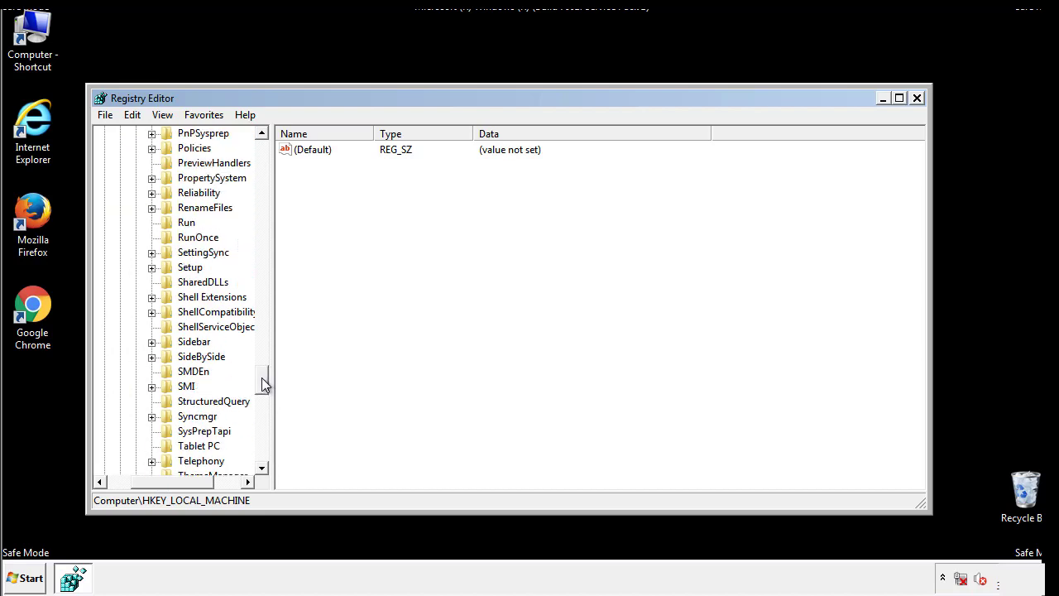
pyautogui.click(186, 223)
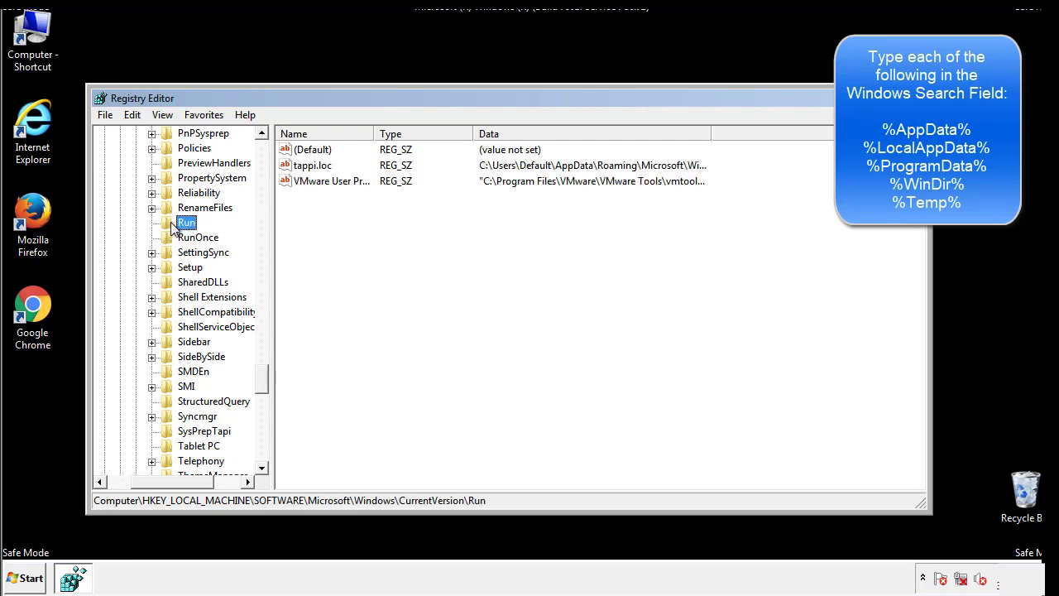
# Permanently delete the tappi.loc value from the local machine's Run key
pyautogui.rightClick(310, 165)
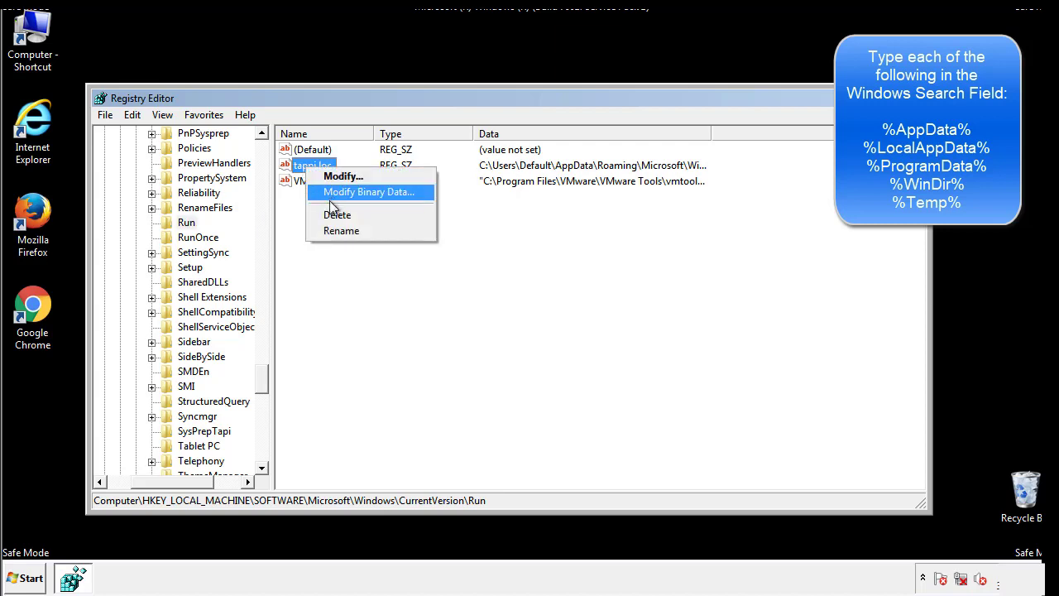
pyautogui.click(330, 214)
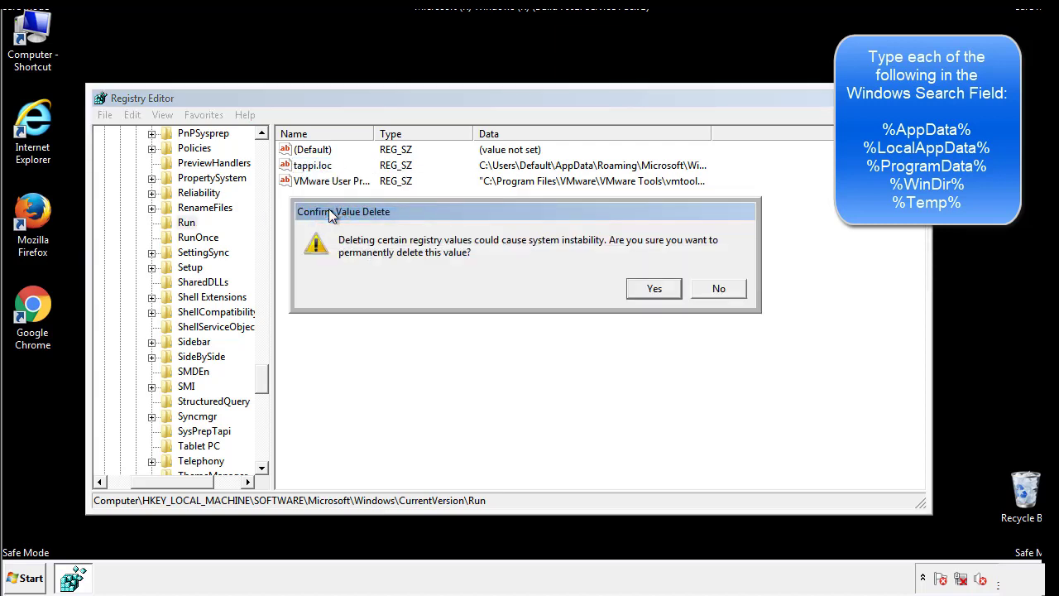
pyautogui.click(652, 289)
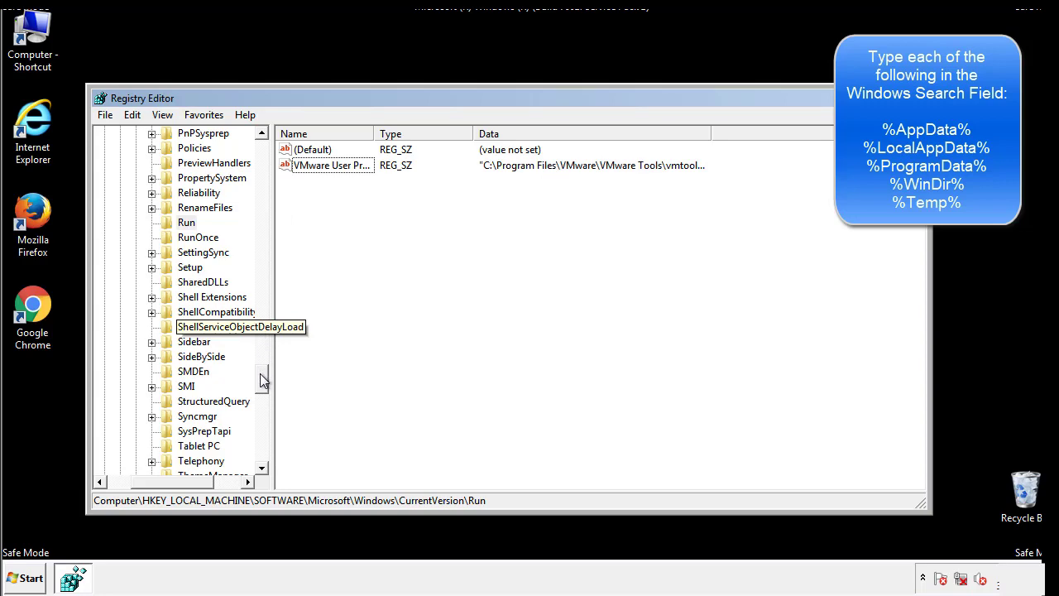
# Collapse the HKEY_LOCAL_MACHINE branch and expand HKEY_CURRENT_USER in the registry tree
pyautogui.moveTo(262, 378); pyautogui.dragTo(259, 457)
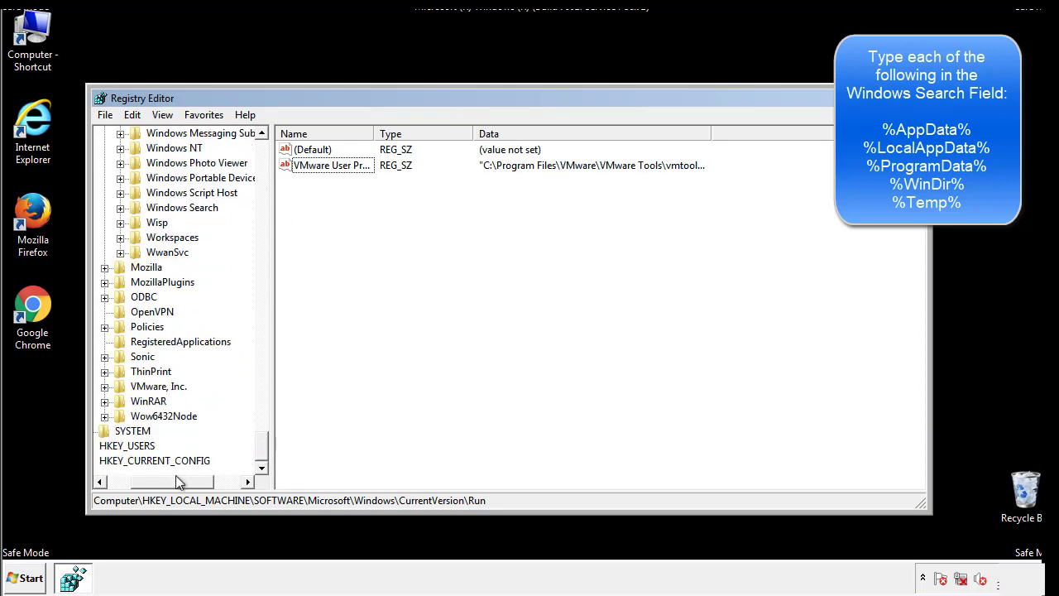
pyautogui.moveTo(176, 478); pyautogui.dragTo(143, 487)
pyautogui.moveTo(262, 442); pyautogui.dragTo(270, 158)
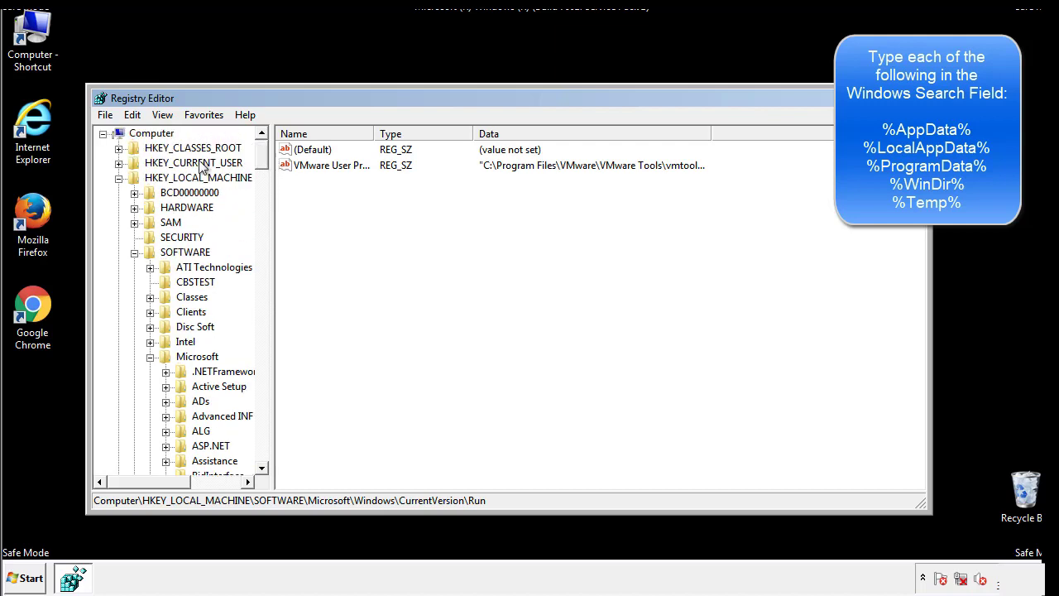
pyautogui.click(119, 179)
pyautogui.click(119, 163)
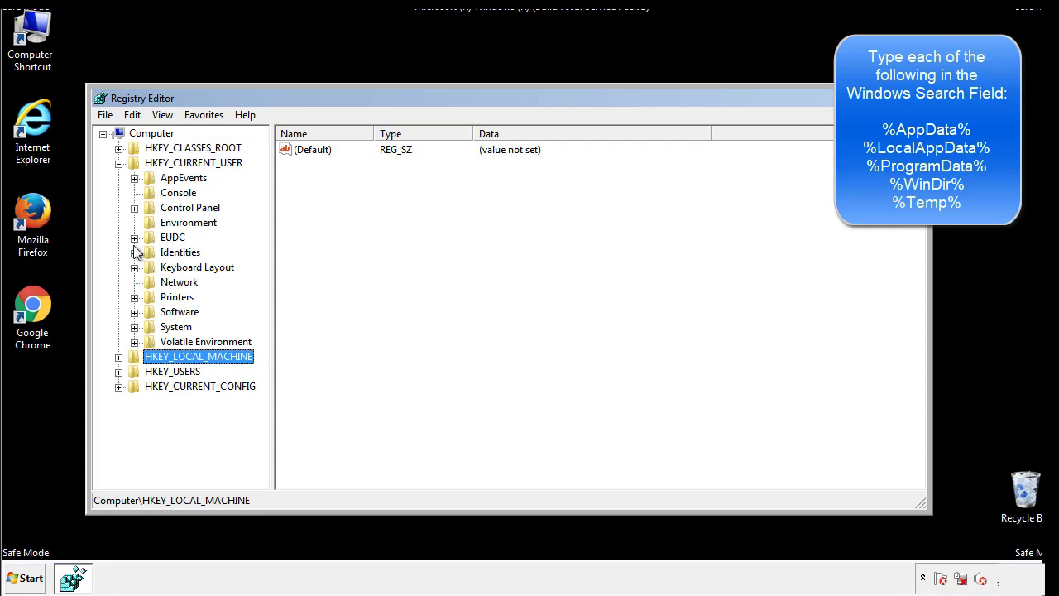
# Open Software\Microsoft\Windows\CurrentVersion\Run under HKEY_CURRENT_USER and check its values for suspicious entries
pyautogui.click(134, 312)
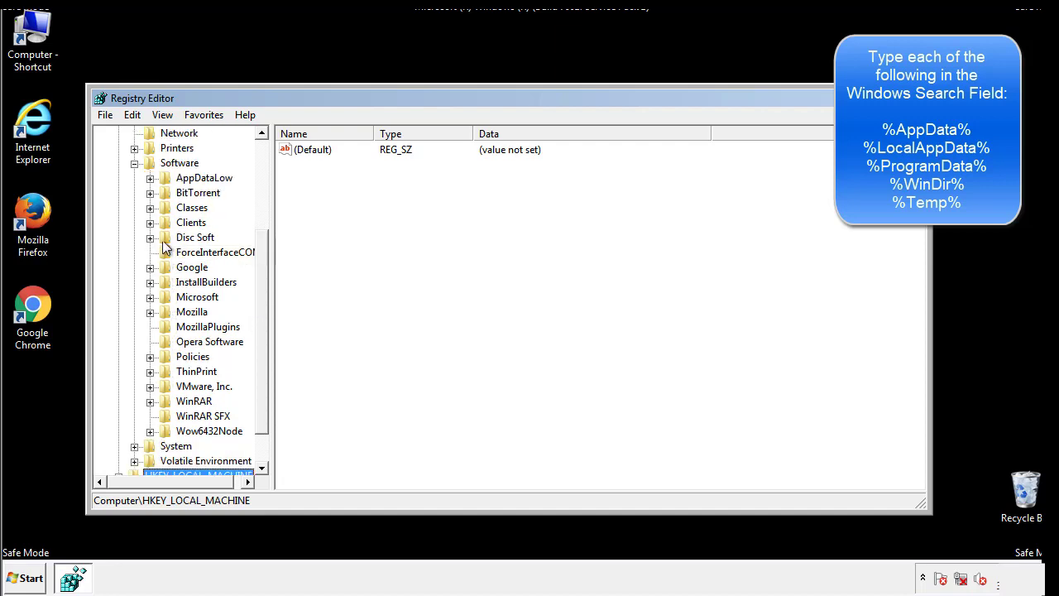
pyautogui.click(150, 297)
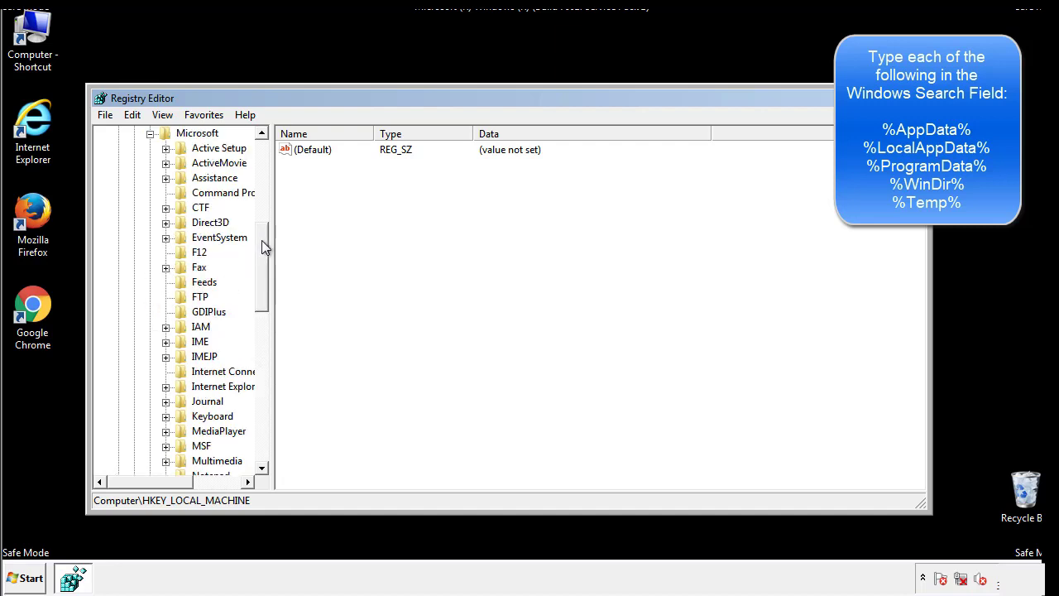
pyautogui.moveTo(261, 240); pyautogui.dragTo(261, 344)
pyautogui.click(166, 283)
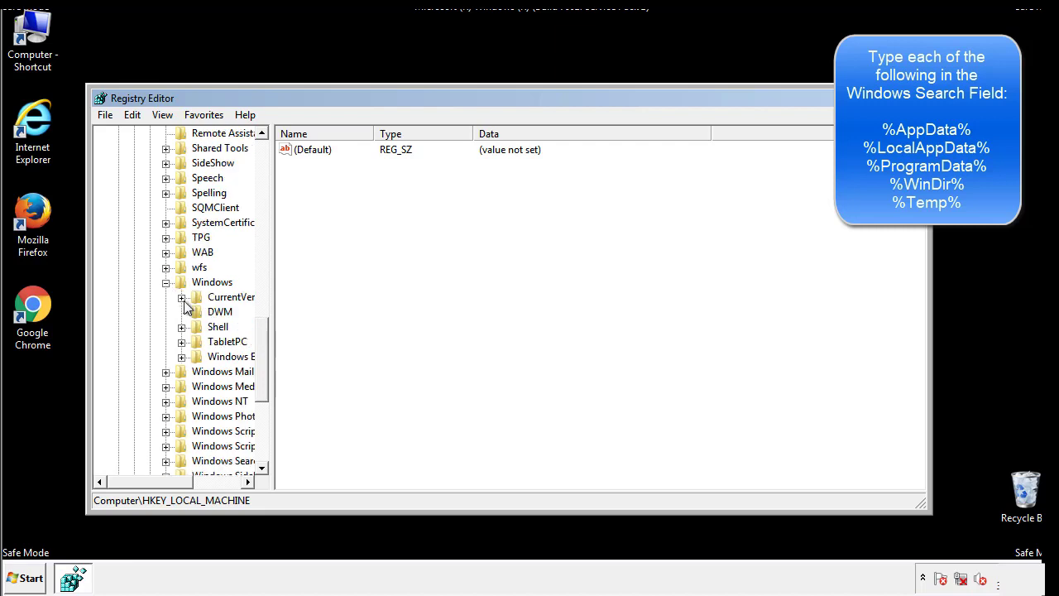
pyautogui.click(181, 297)
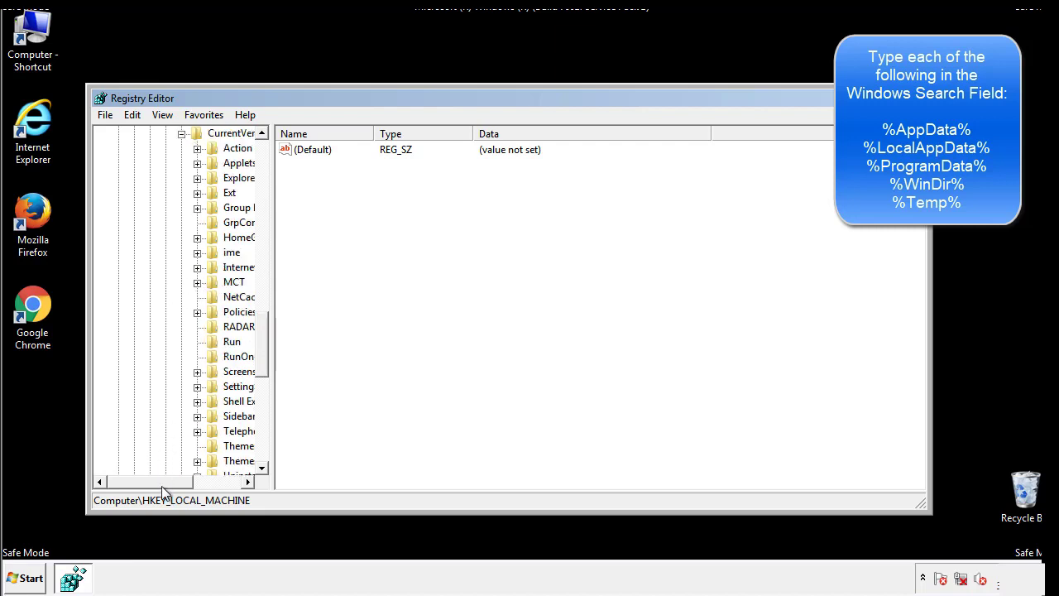
pyautogui.moveTo(161, 486); pyautogui.dragTo(187, 483)
pyautogui.click(183, 342)
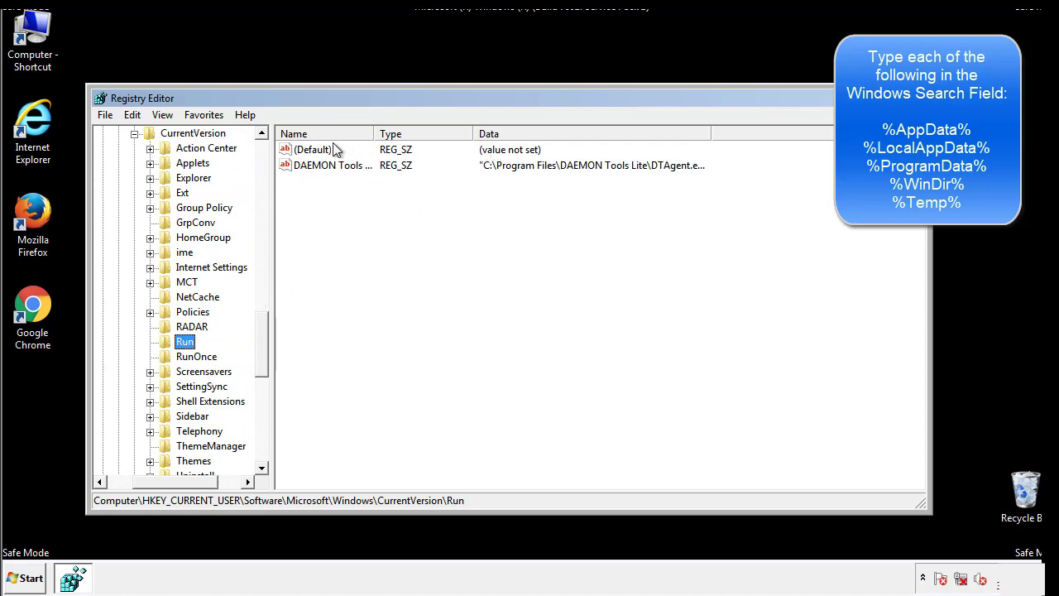
pyautogui.click(484, 197)
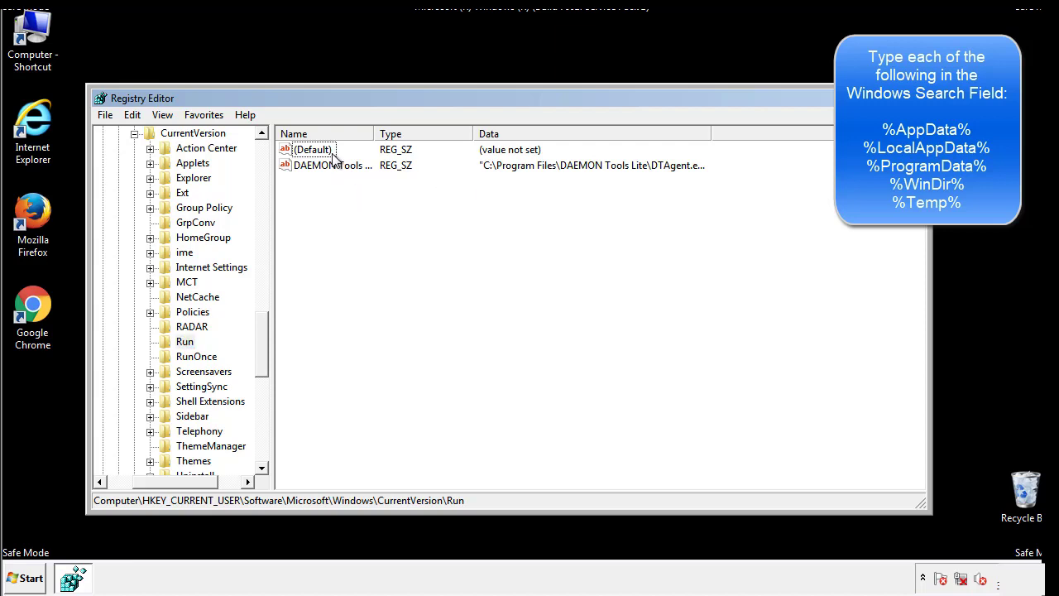
pyautogui.moveTo(308, 242); pyautogui.dragTo(335, 189)
# Collapse the current user's Windows key and search the registry for %appdata% and %temp%
pyautogui.moveTo(175, 484); pyautogui.dragTo(154, 481)
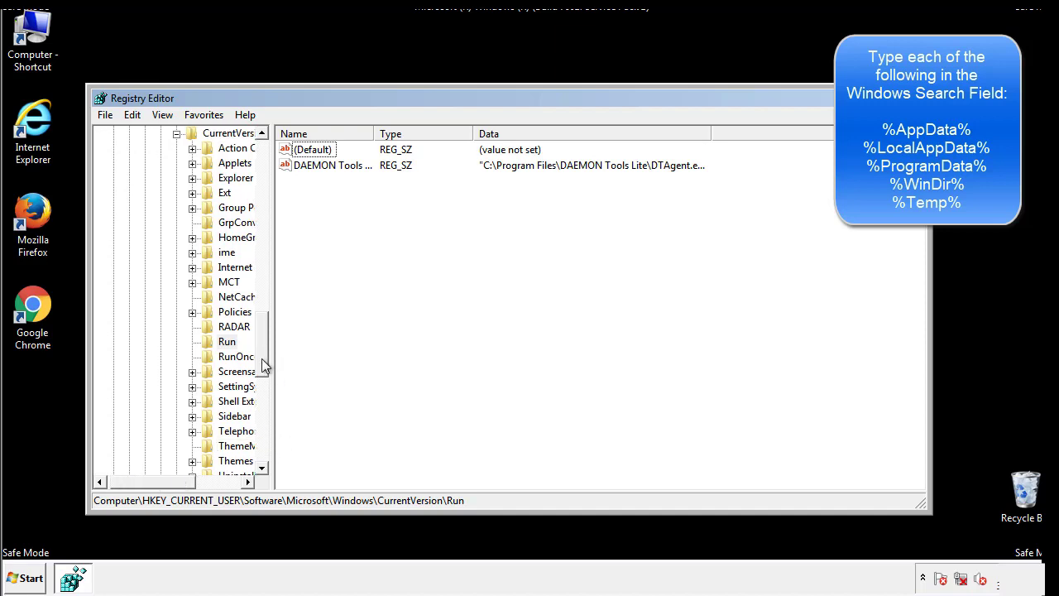
pyautogui.moveTo(263, 364); pyautogui.dragTo(264, 319)
pyautogui.click(161, 387)
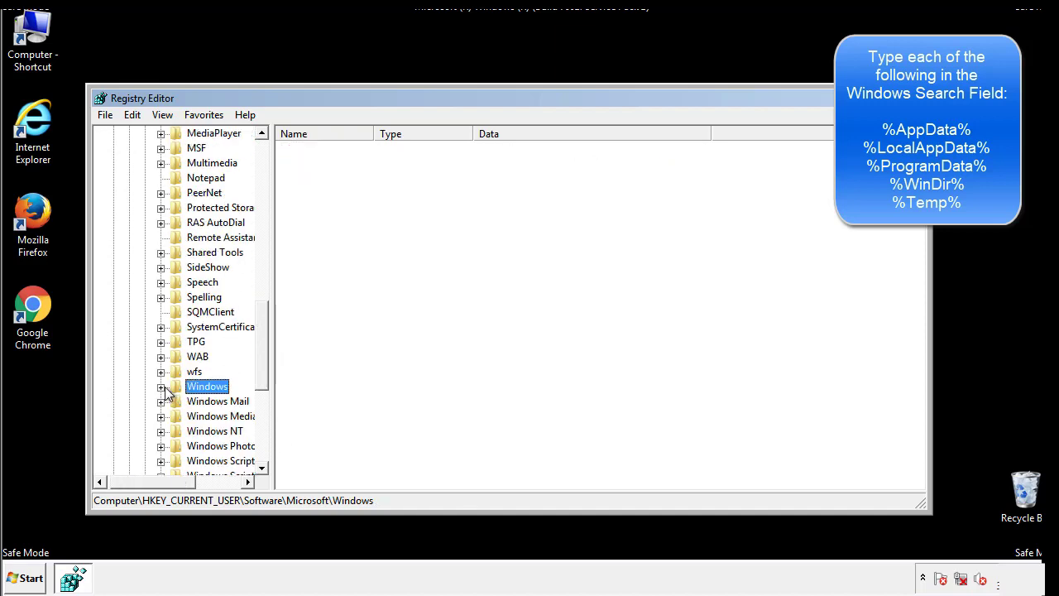
pyautogui.moveTo(263, 364); pyautogui.dragTo(267, 185)
pyautogui.click(141, 118)
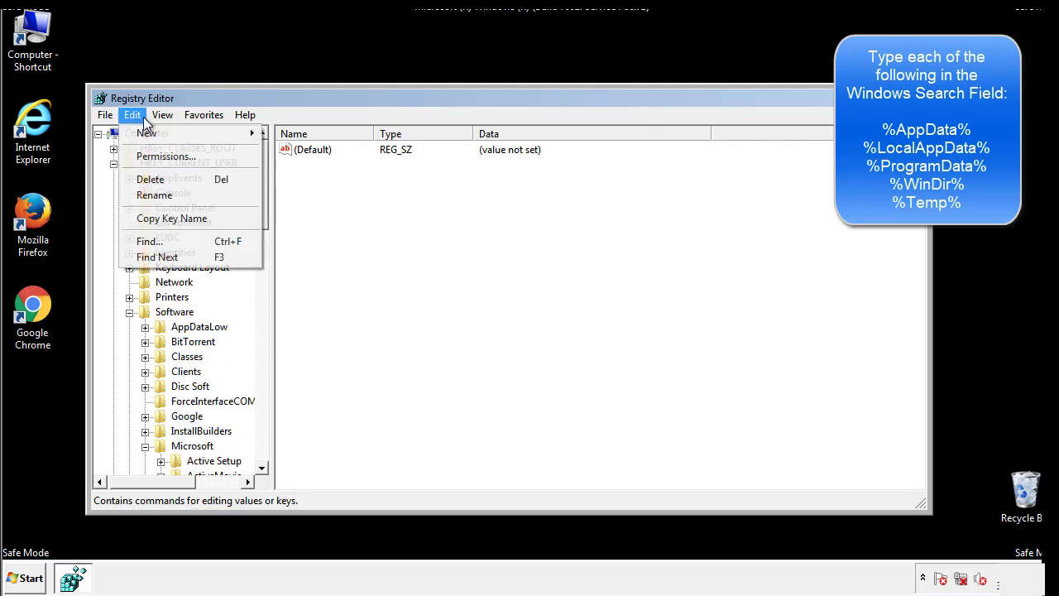
pyautogui.click(149, 240)
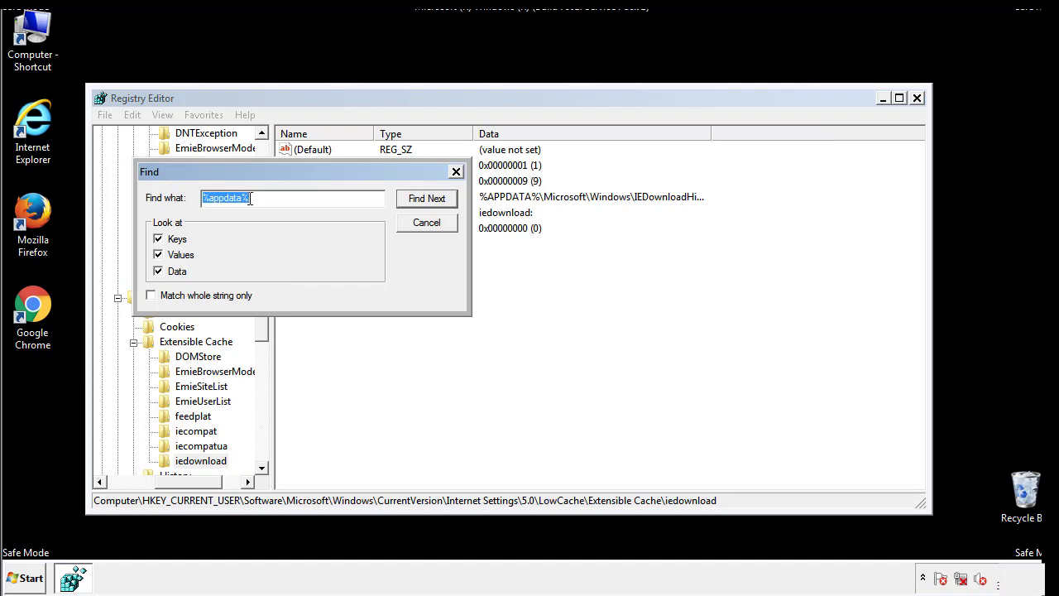
pyautogui.write('%temp%')
pyautogui.press('Return')
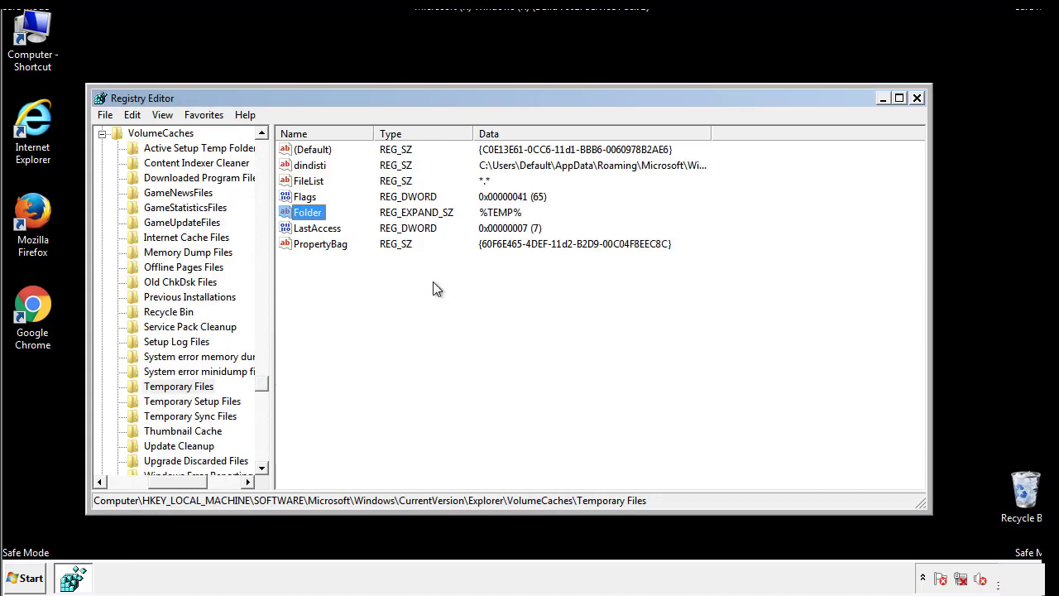
# Permanently delete all values in the VolumeCaches\Temporary Files key and close the Registry Editor
pyautogui.moveTo(339, 265); pyautogui.dragTo(299, 149)
pyautogui.rightClick(299, 149)
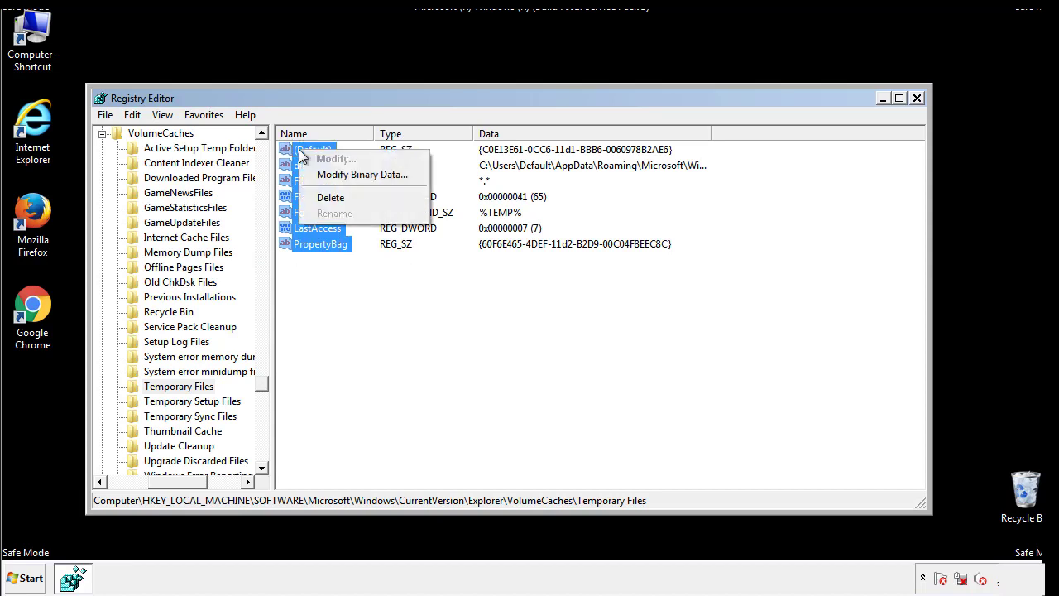
pyautogui.click(323, 197)
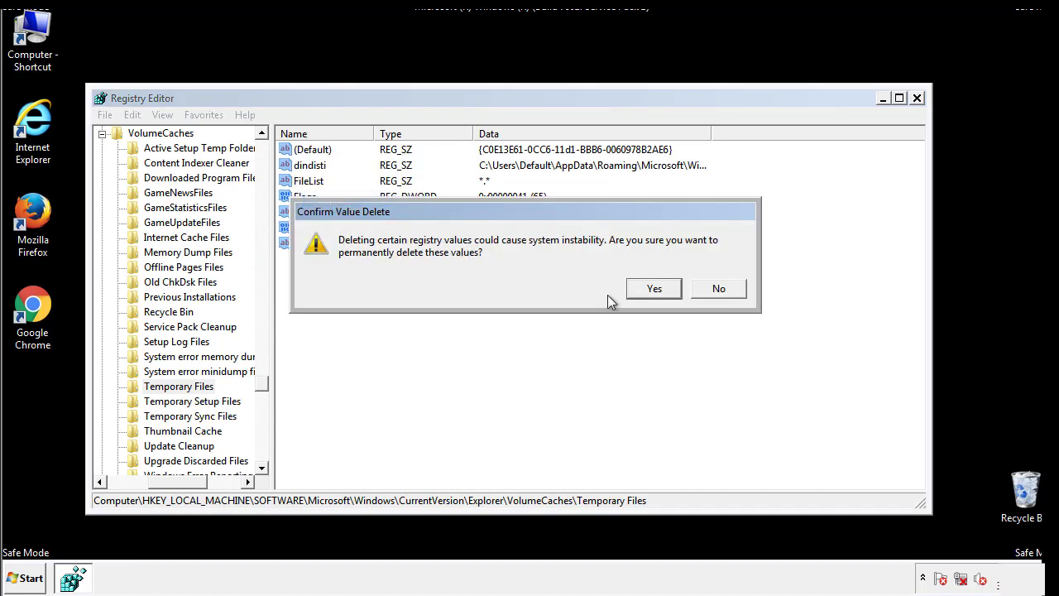
pyautogui.click(675, 291)
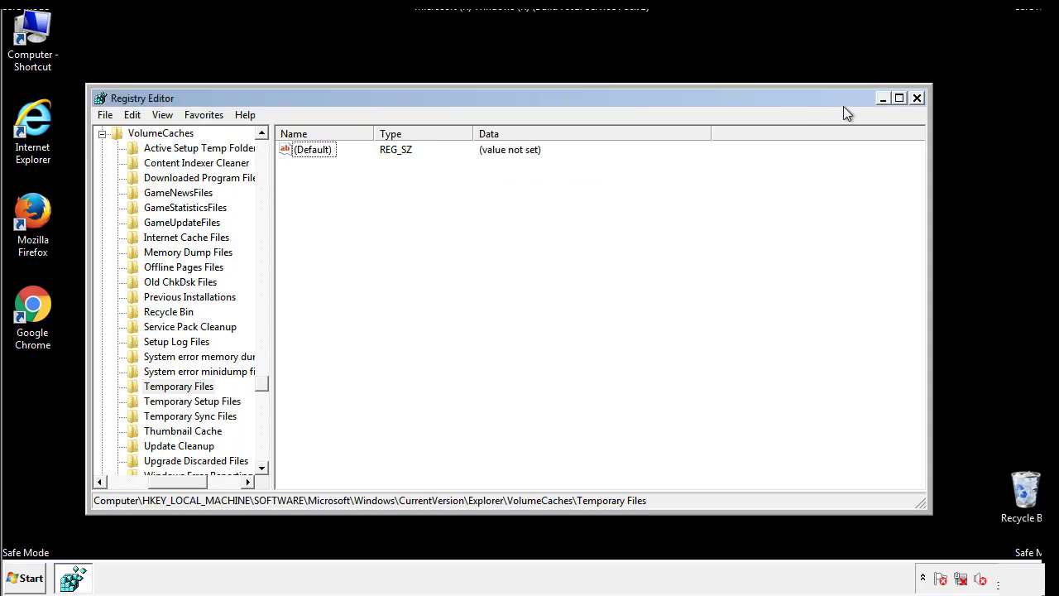
pyautogui.click(918, 99)
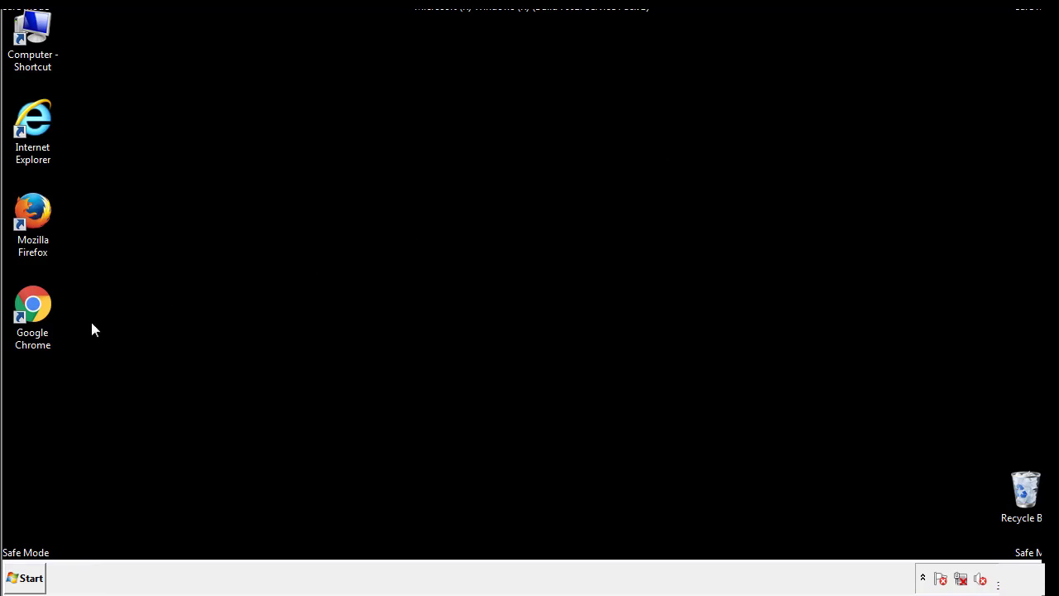
# Open the System Configuration utility by running msconfig
pyautogui.click(21, 581)
pyautogui.write('ms')
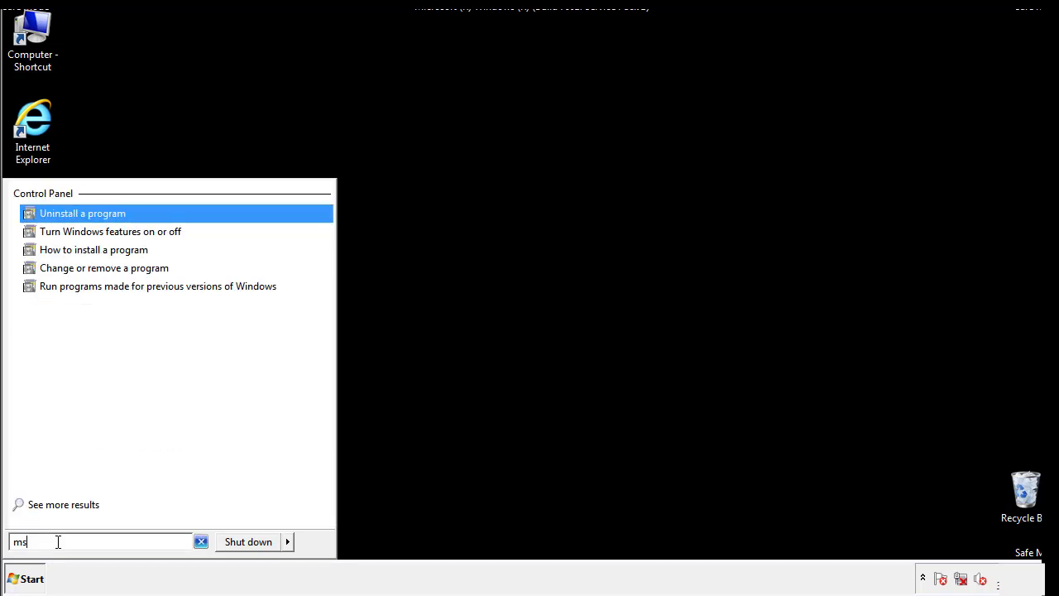
pyautogui.write('config')
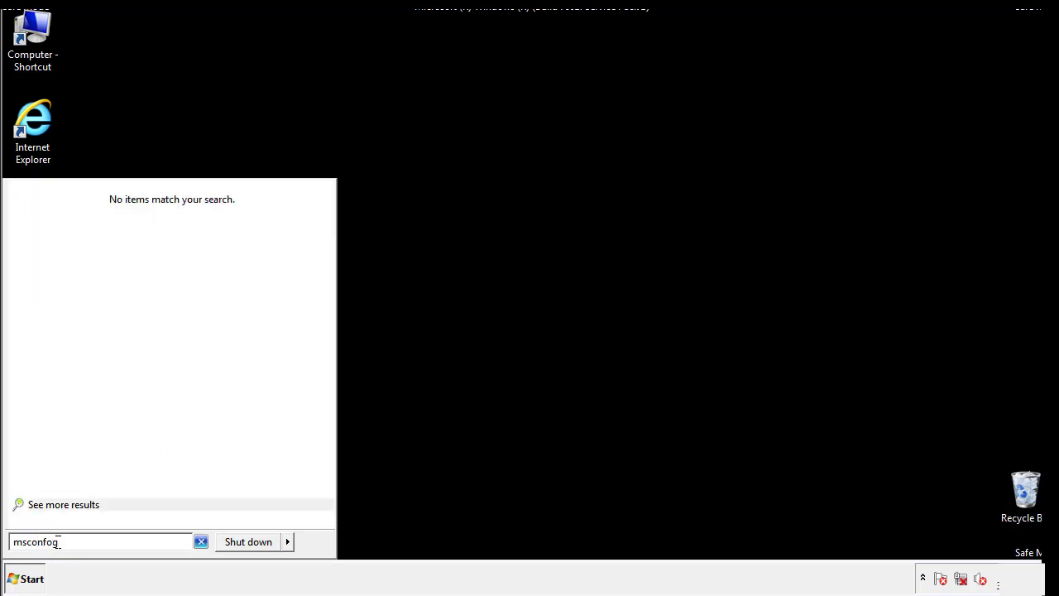
pyautogui.press('Return')
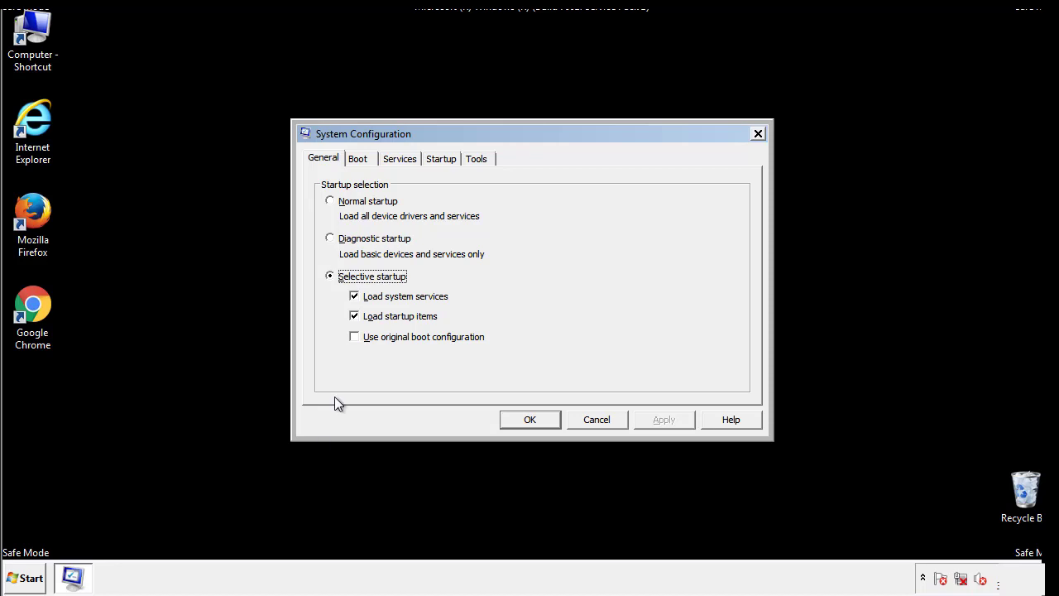
# Turn off the Safe boot option for Windows 7, apply the change and restart the computer
pyautogui.click(359, 159)
pyautogui.click(333, 318)
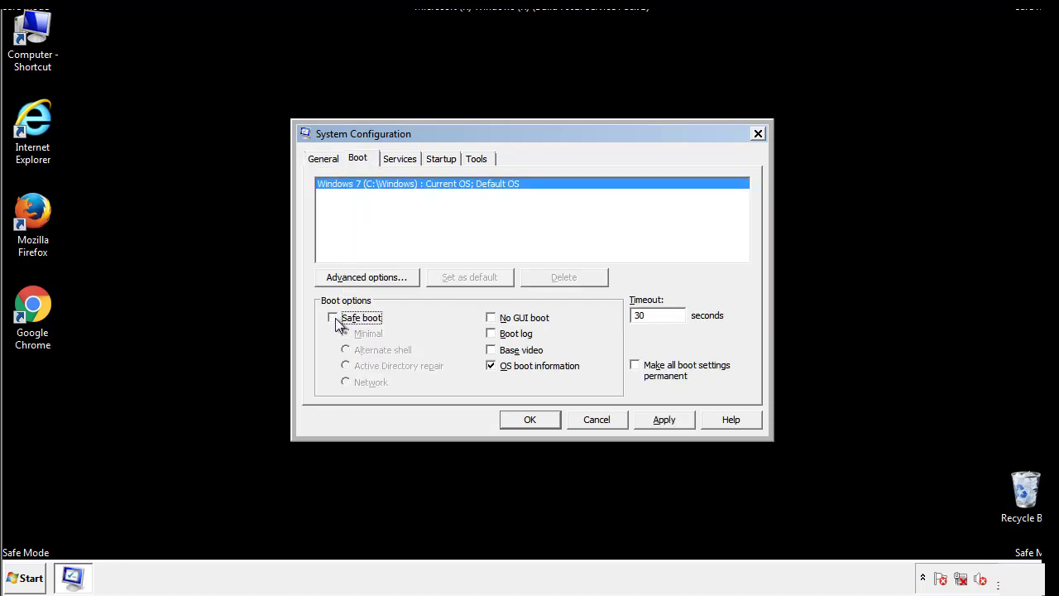
pyautogui.click(666, 421)
pyautogui.click(550, 422)
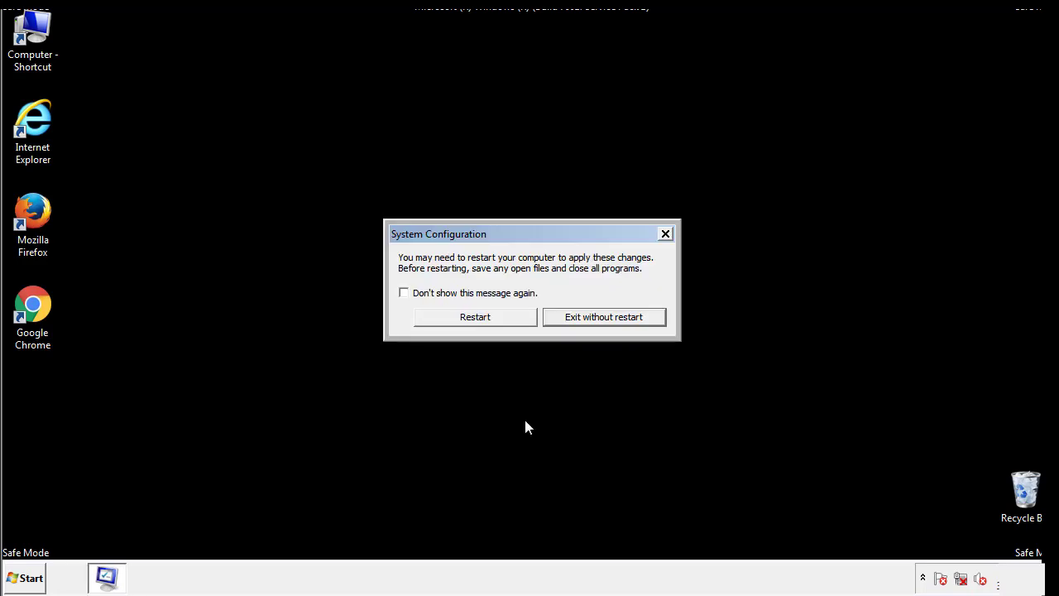
pyautogui.click(489, 323)
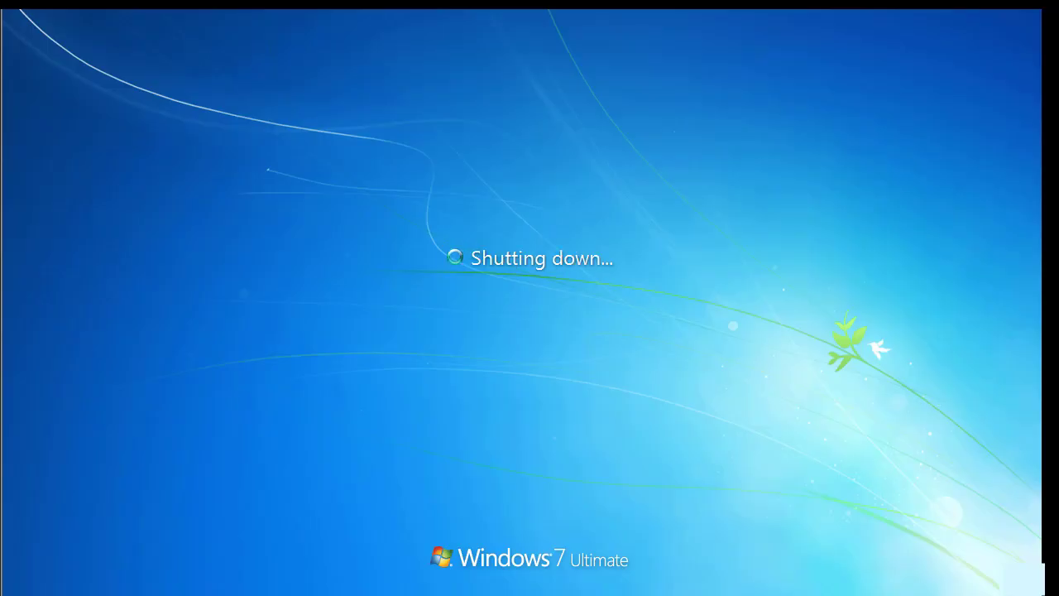